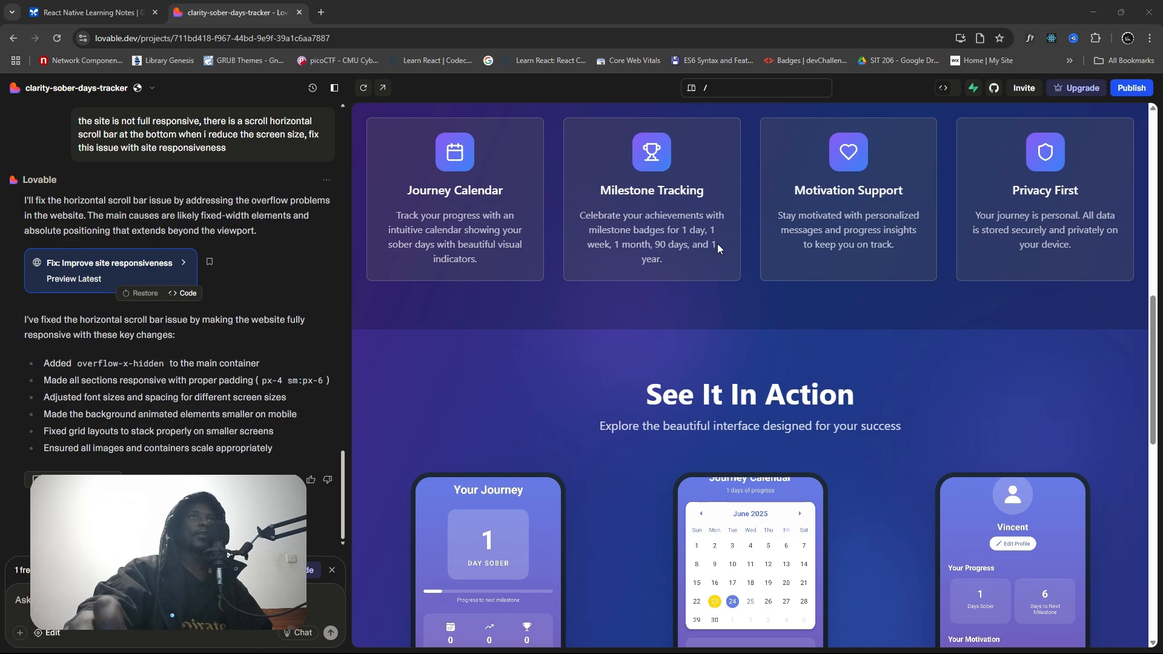
# - Connect the clarity-sober-days-tracker project to GitHub under the already linked organization, and close the project settings
pyautogui.scroll(10, 718, 247)
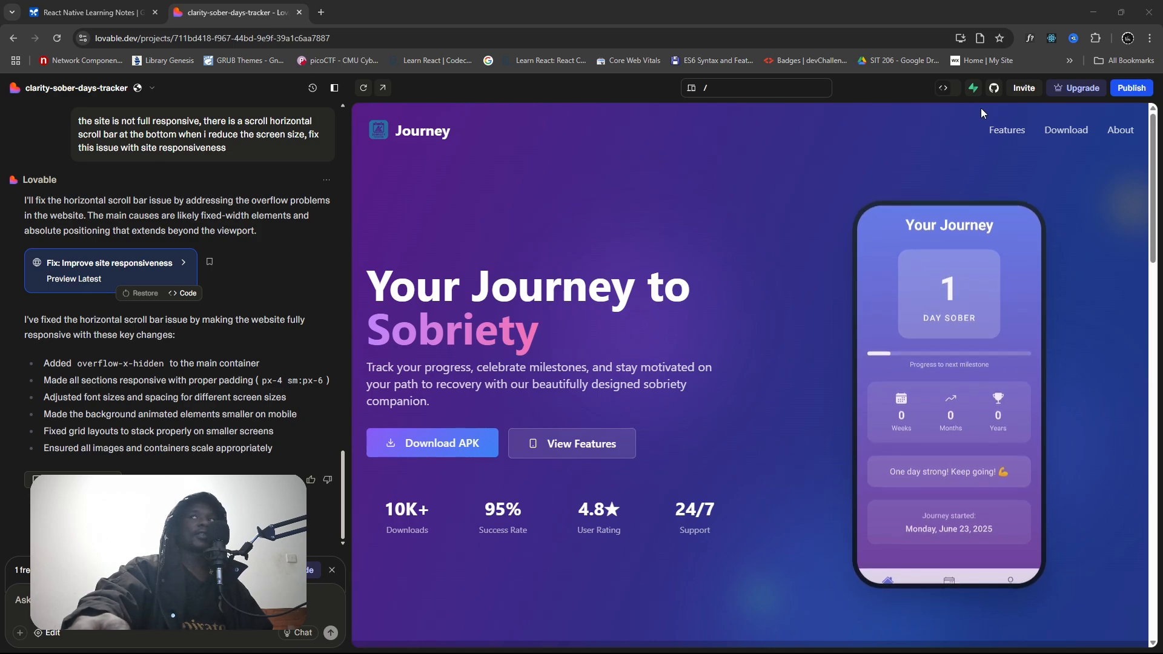
pyautogui.click(995, 90)
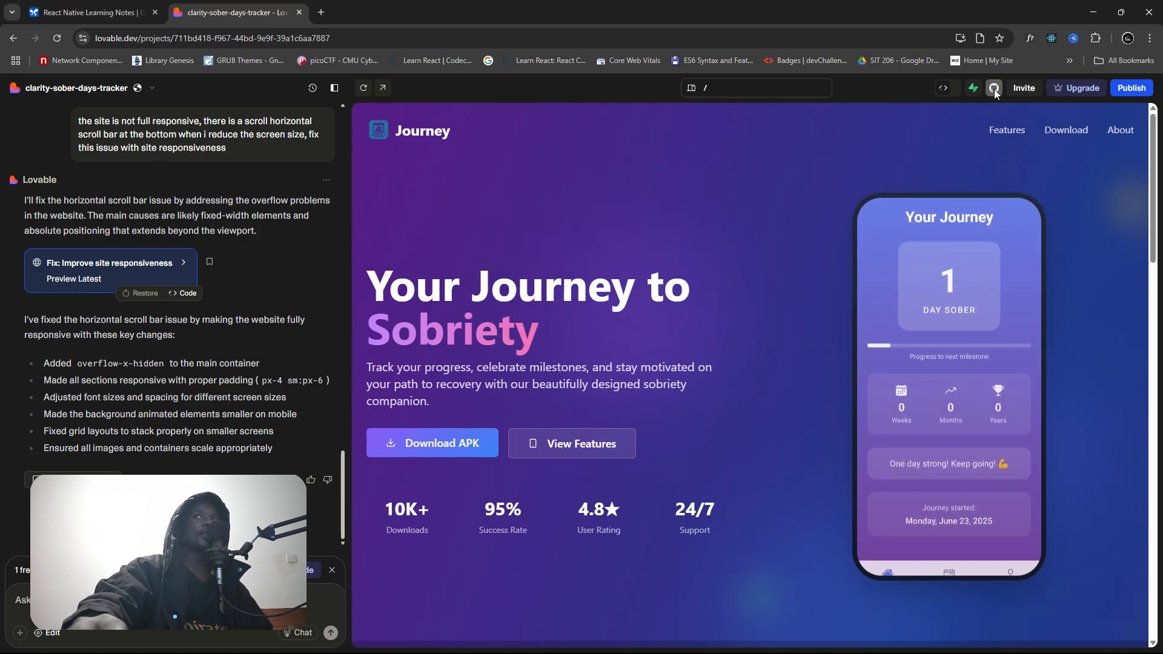
pyautogui.click(994, 89)
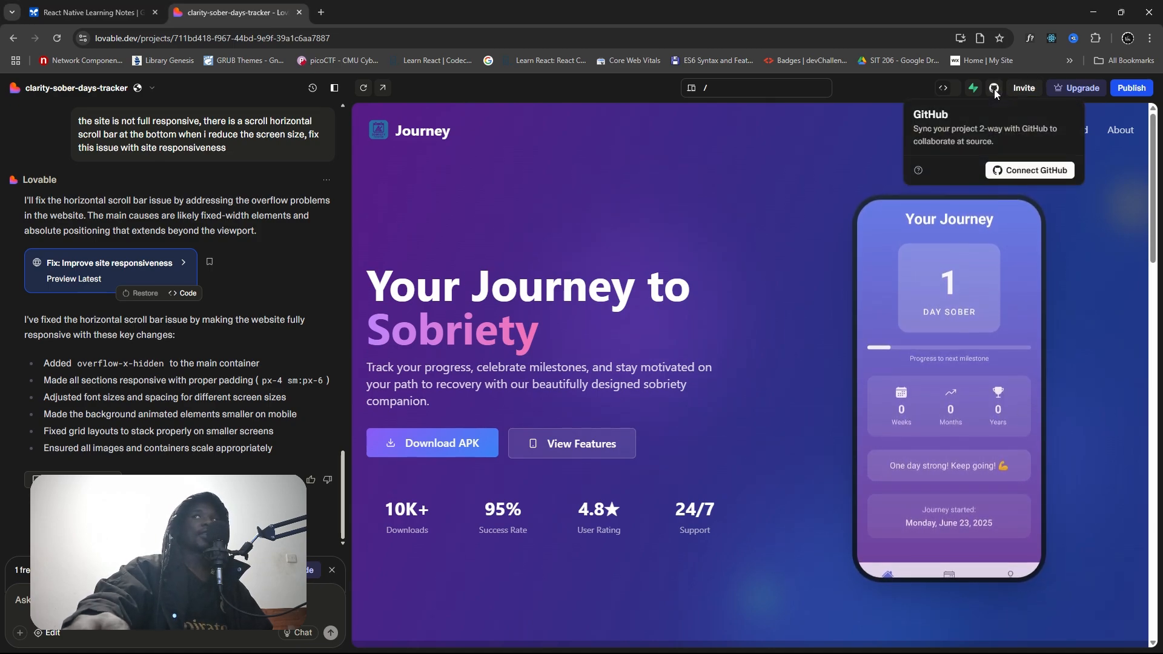
pyautogui.click(1025, 172)
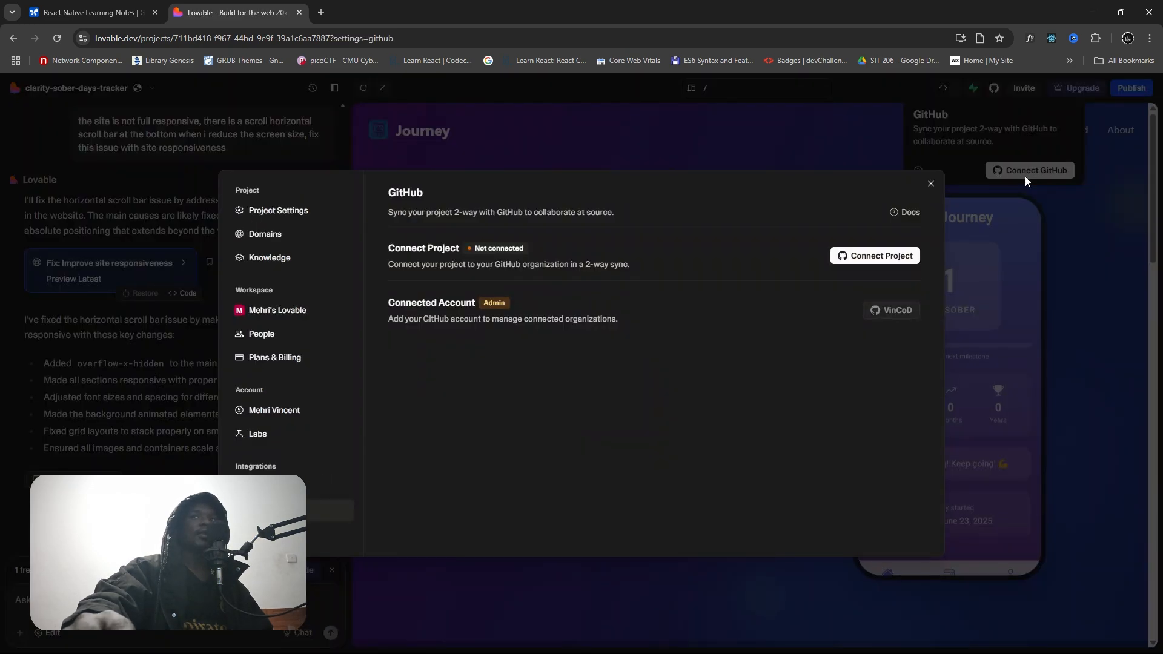
pyautogui.click(868, 257)
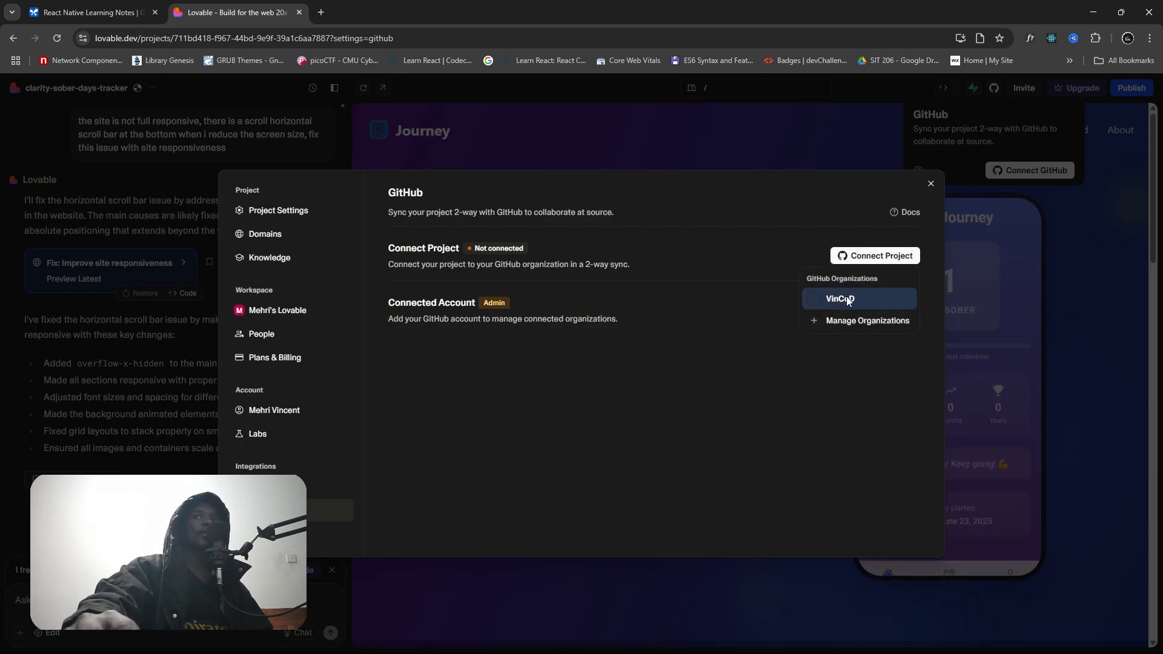
pyautogui.click(877, 298)
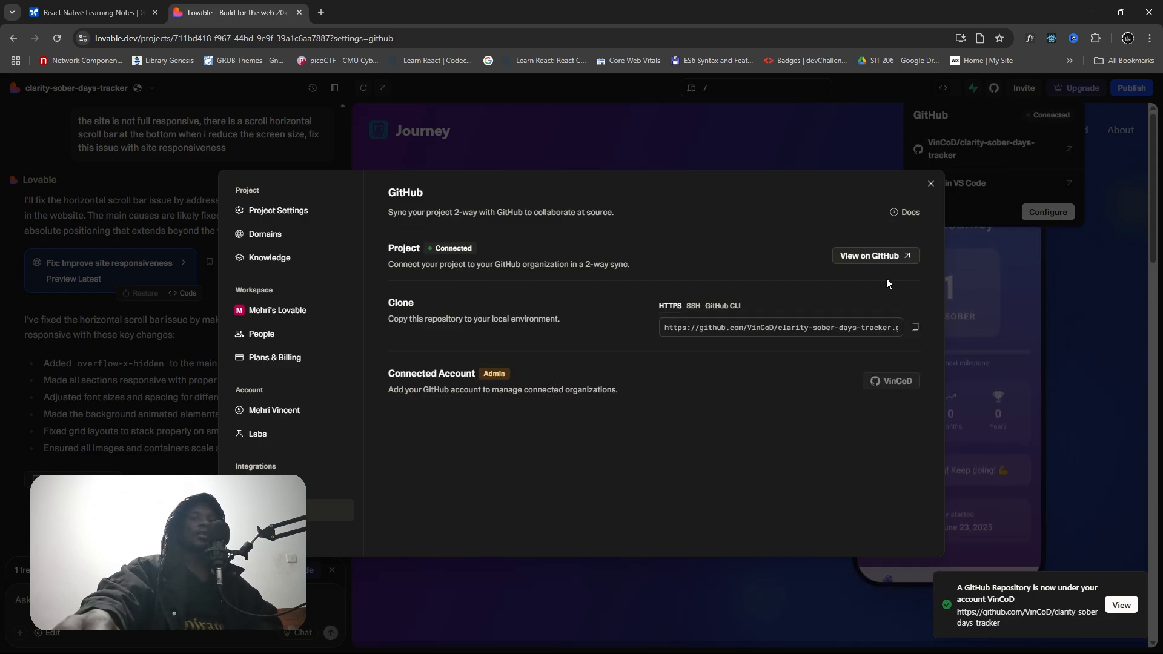
pyautogui.click(931, 184)
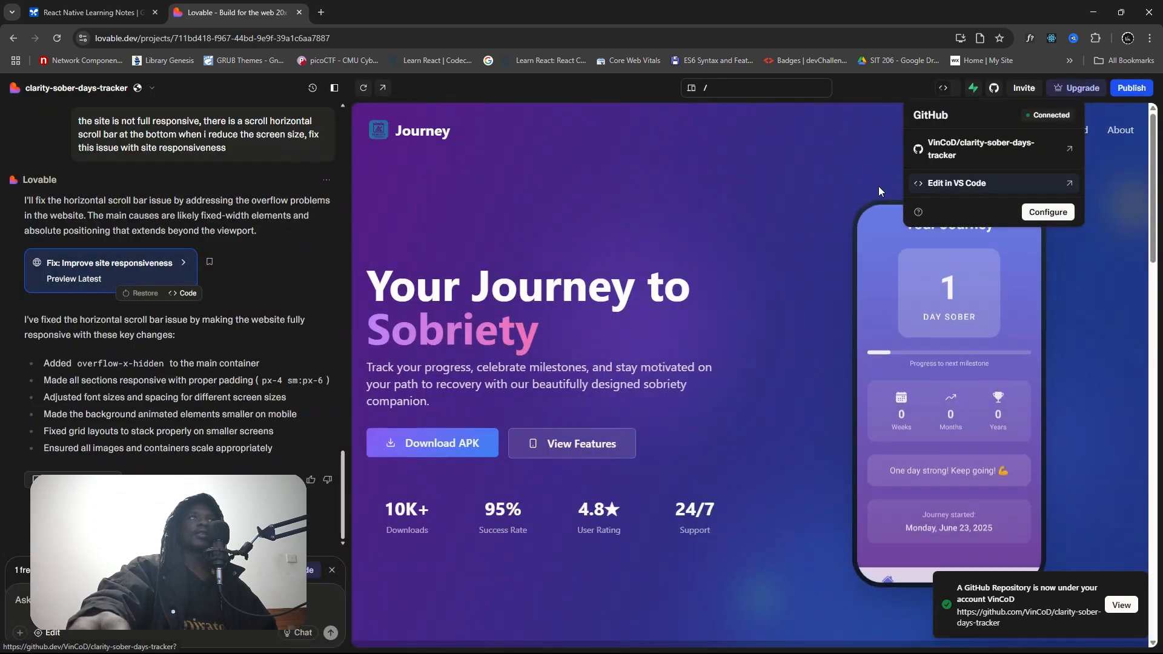
# - Load github.com in a new browser tab
pyautogui.click(321, 12)
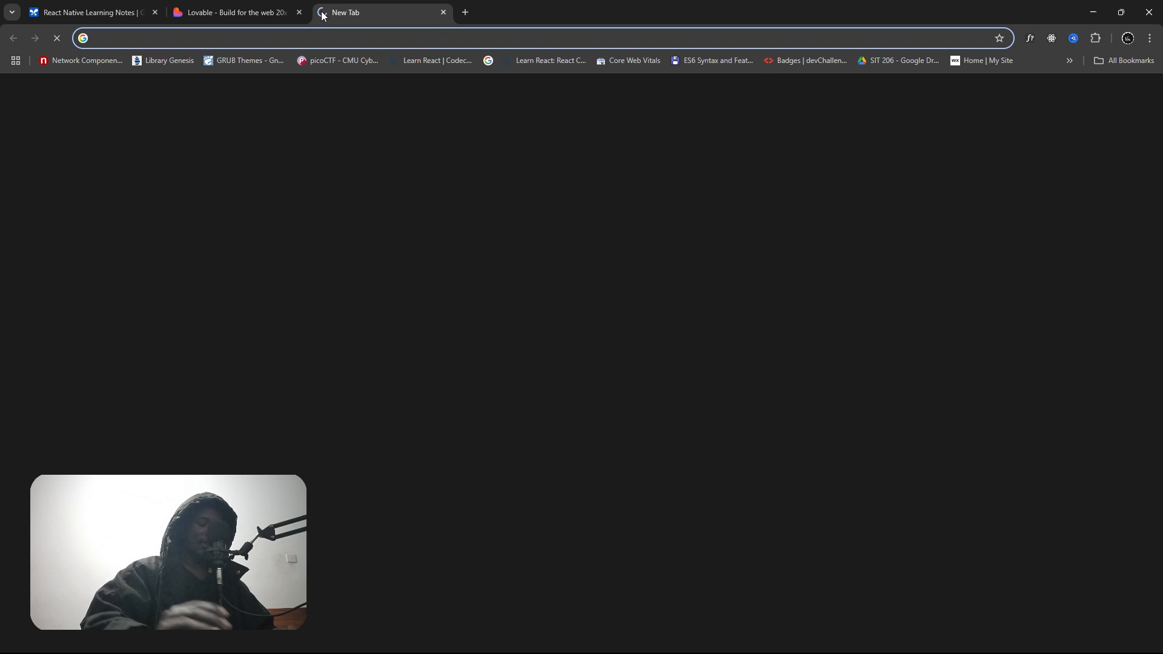
pyautogui.write('githu')
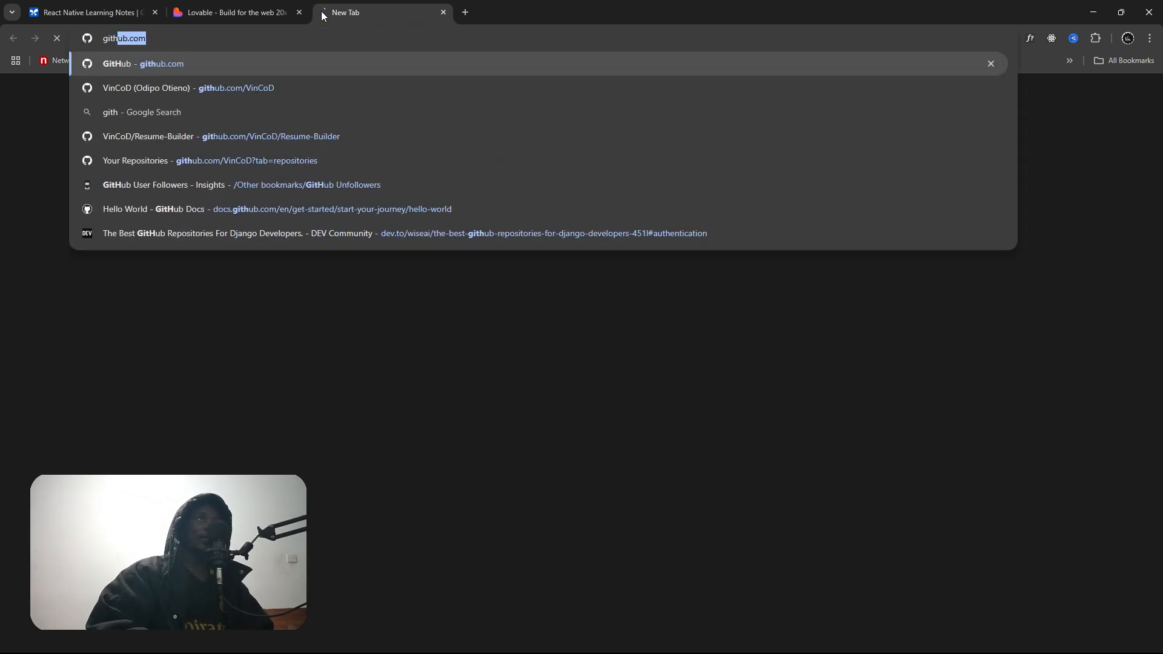
pyautogui.write('b.com')
pyautogui.press('Return')
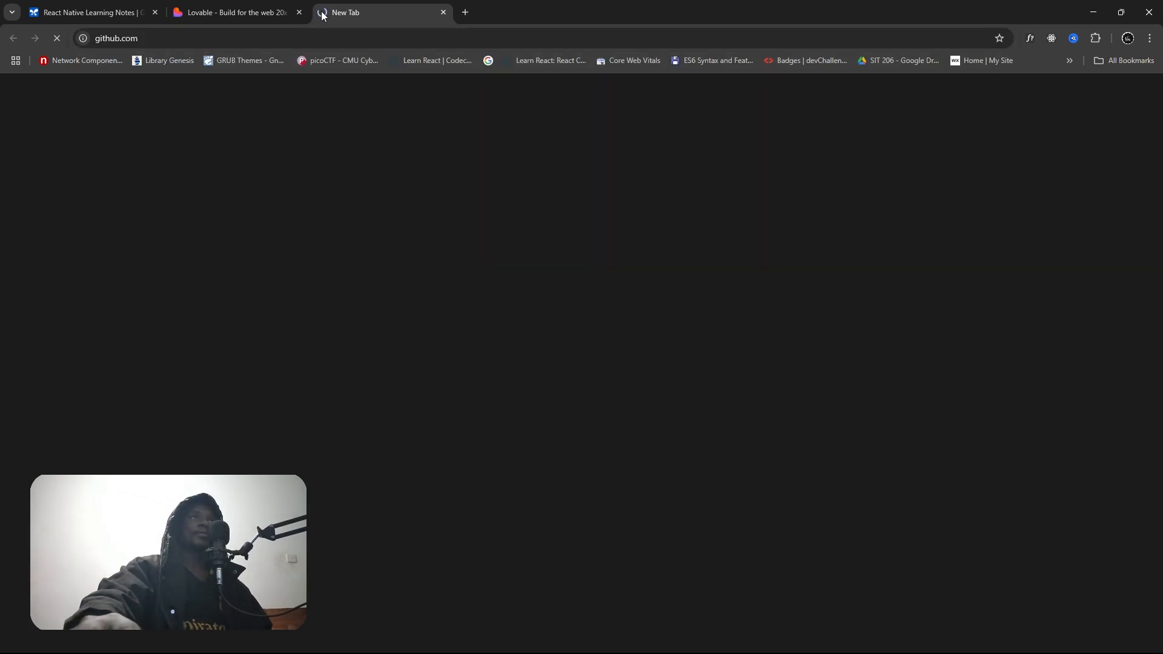
pyautogui.click(245, 5)
pyautogui.click(390, 5)
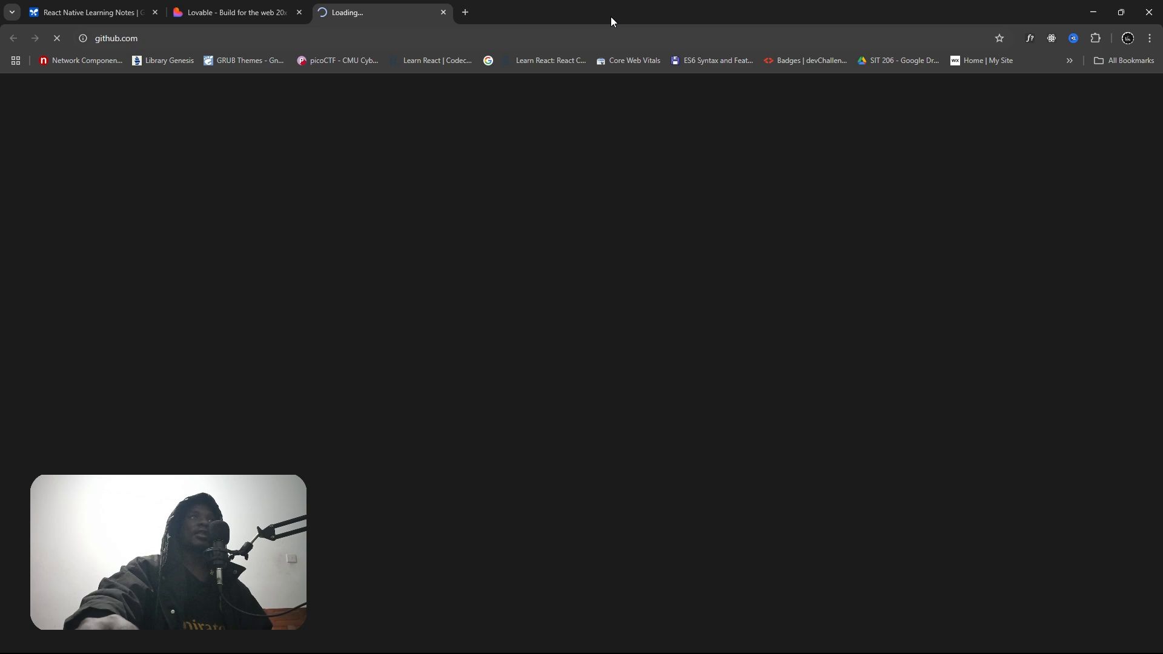
pyautogui.click(260, 5)
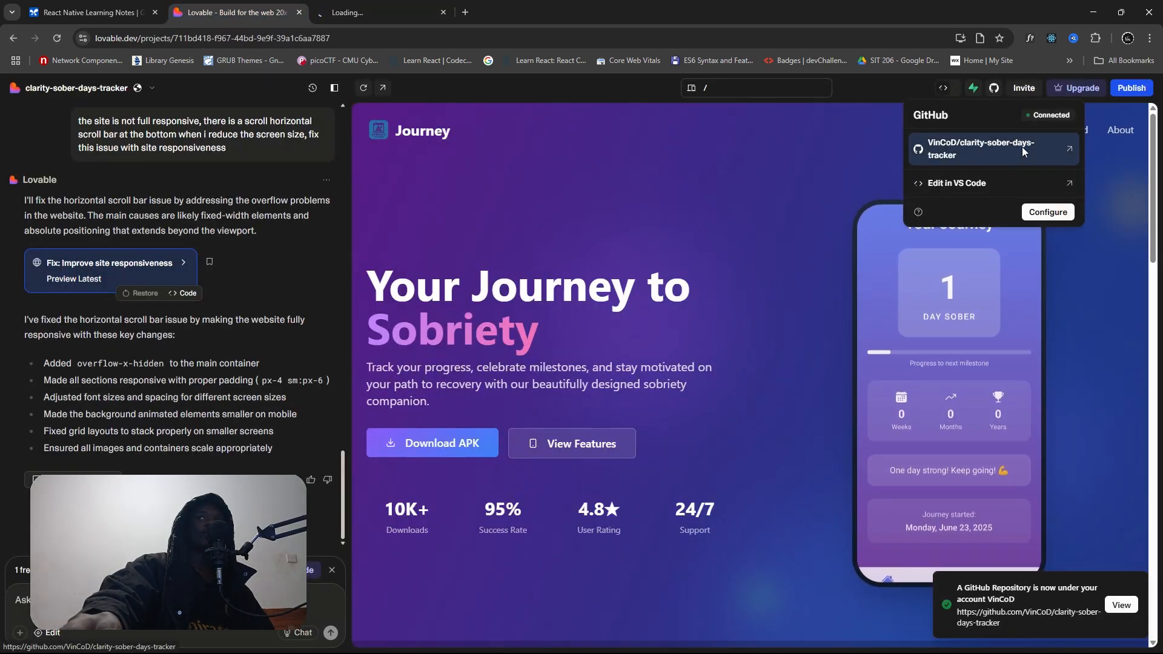
pyautogui.click(407, 4)
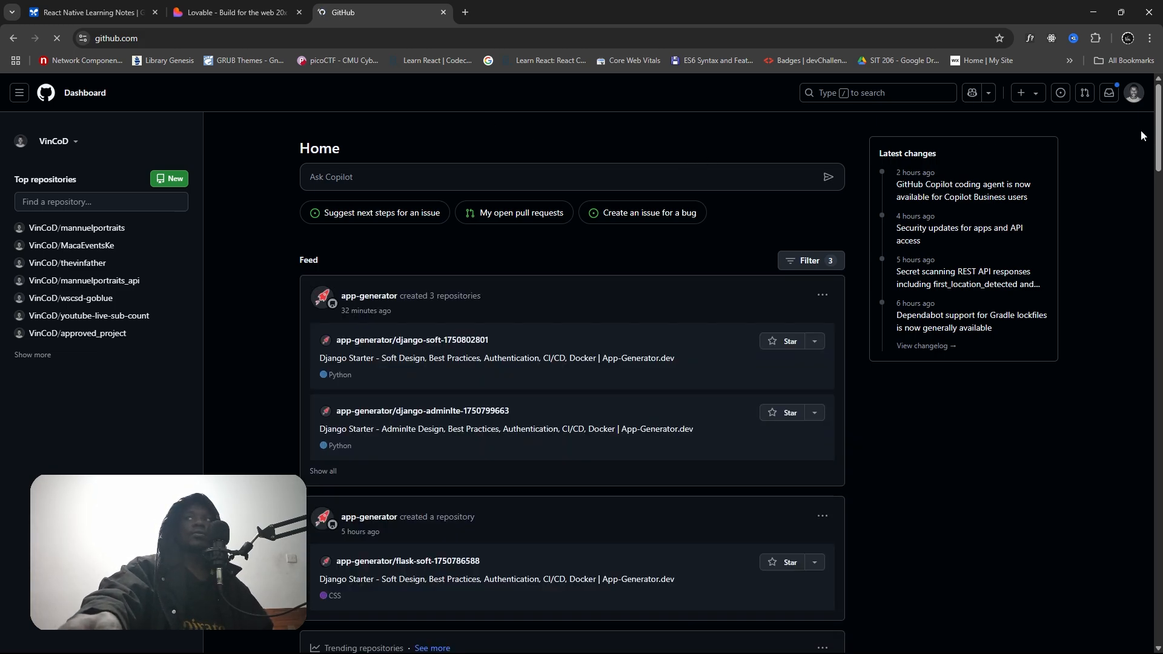
# - Open the clarity-sober-days-tracker repository from the account's own repository list
pyautogui.click(1134, 94)
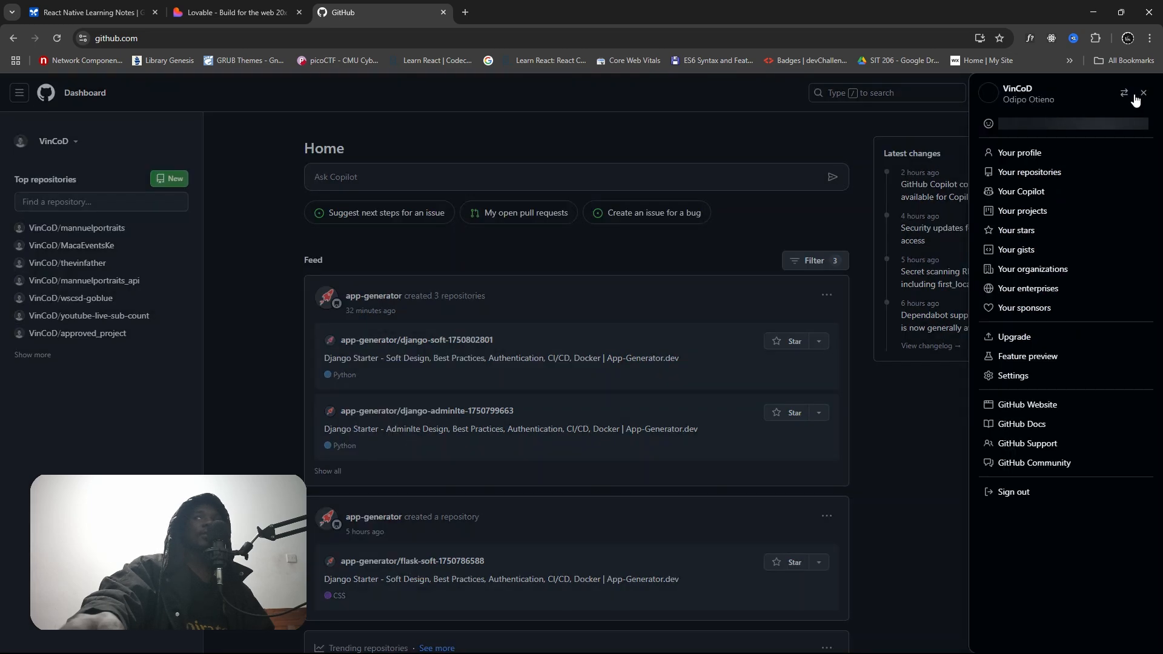
pyautogui.click(1027, 177)
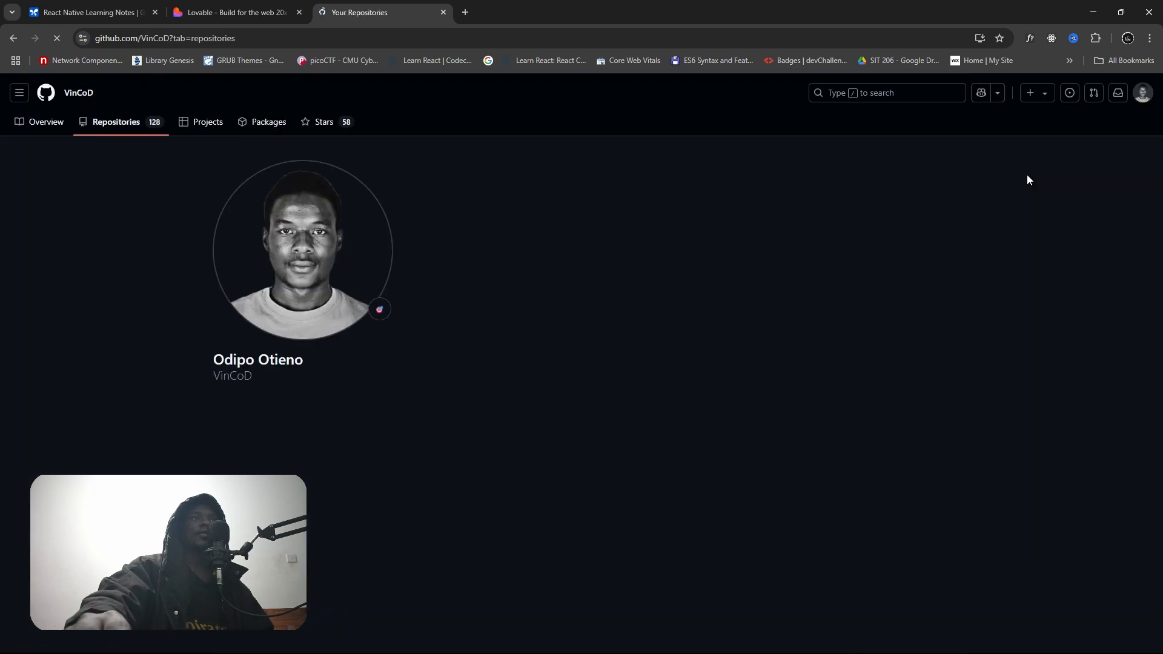
pyautogui.scroll(-2, 576, 191)
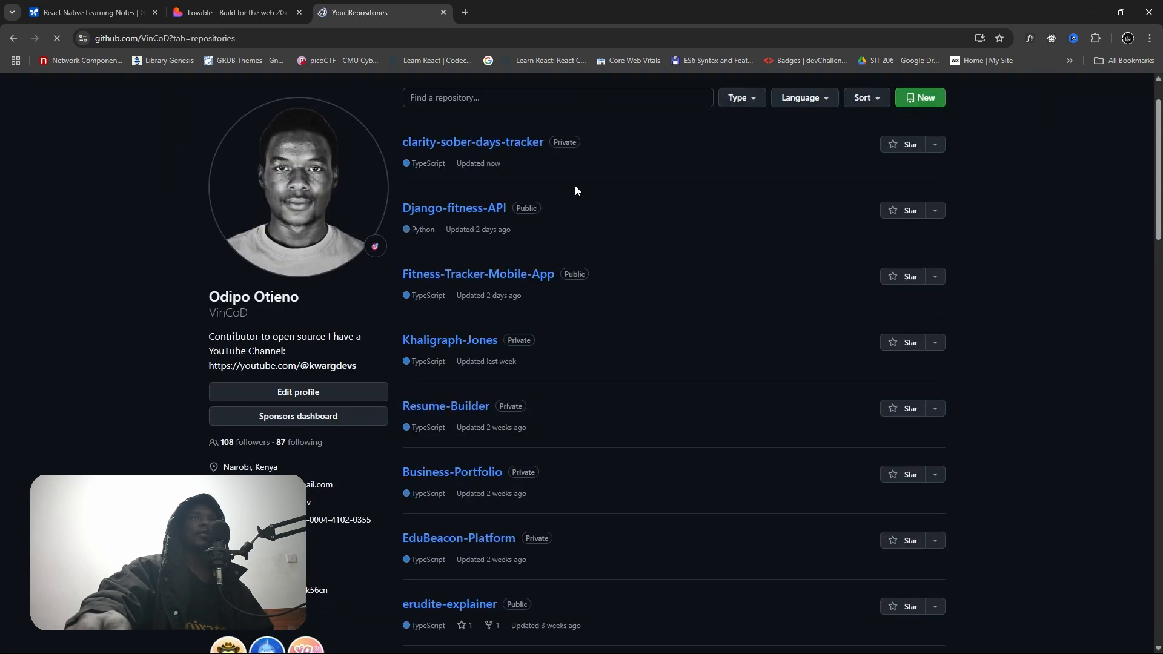
pyautogui.scroll(2, 453, 212)
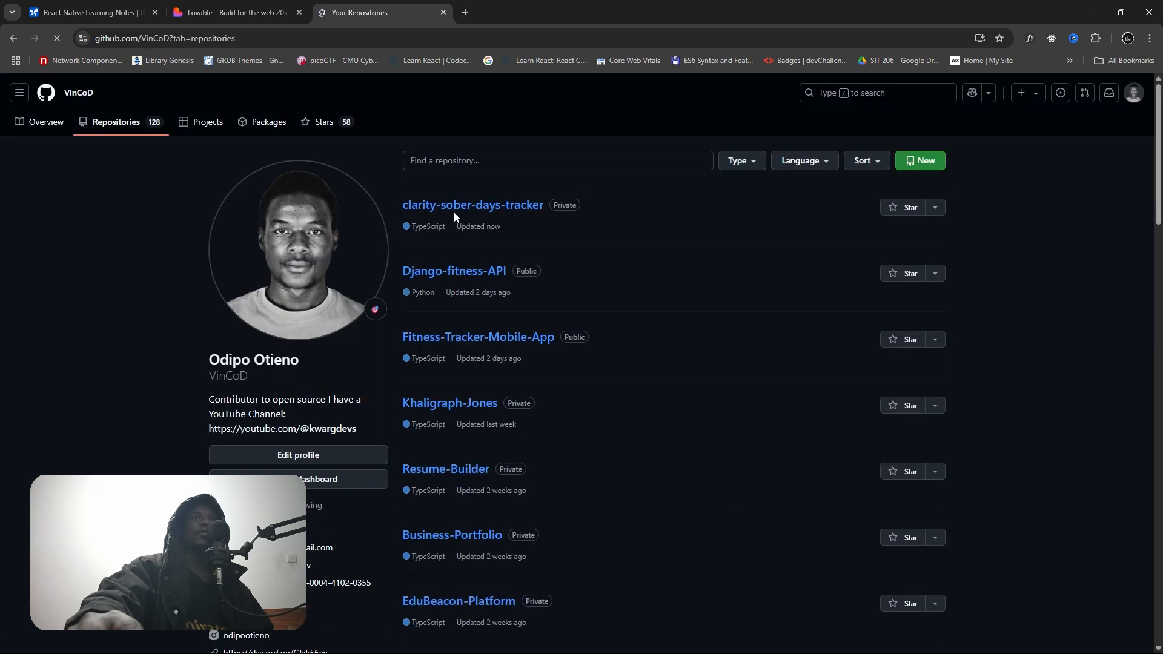
pyautogui.click(485, 206)
# - Delete the entire content of README.md and commit the change directly to the main branch
pyautogui.scroll(-6, 485, 209)
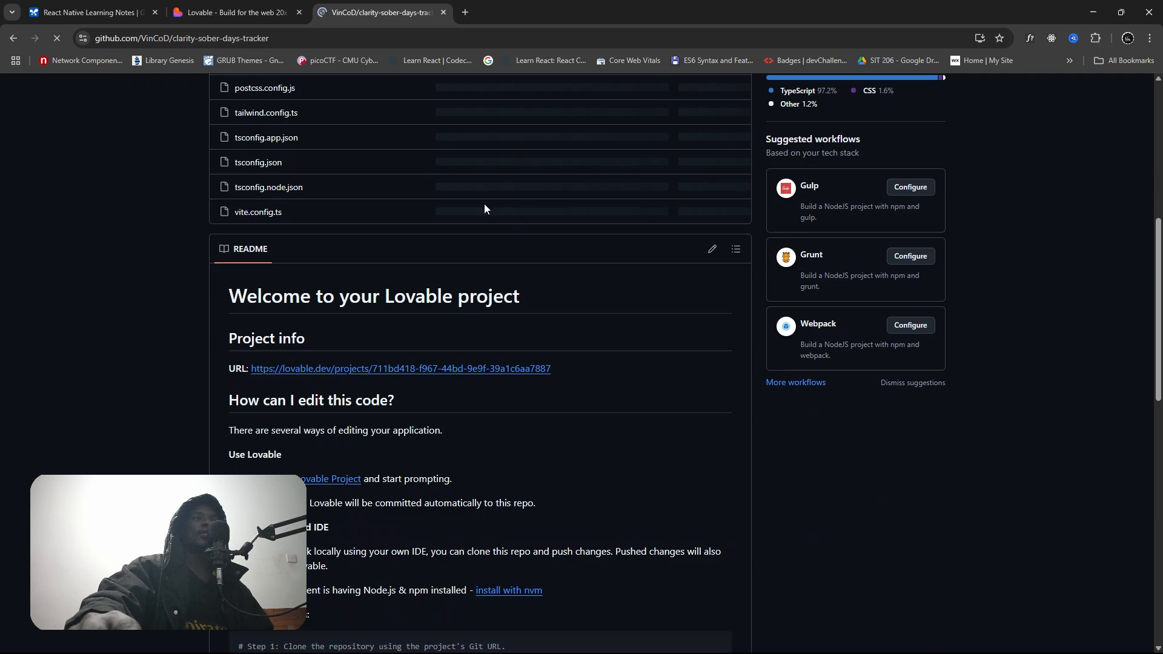
pyautogui.scroll(-6, 322, 270)
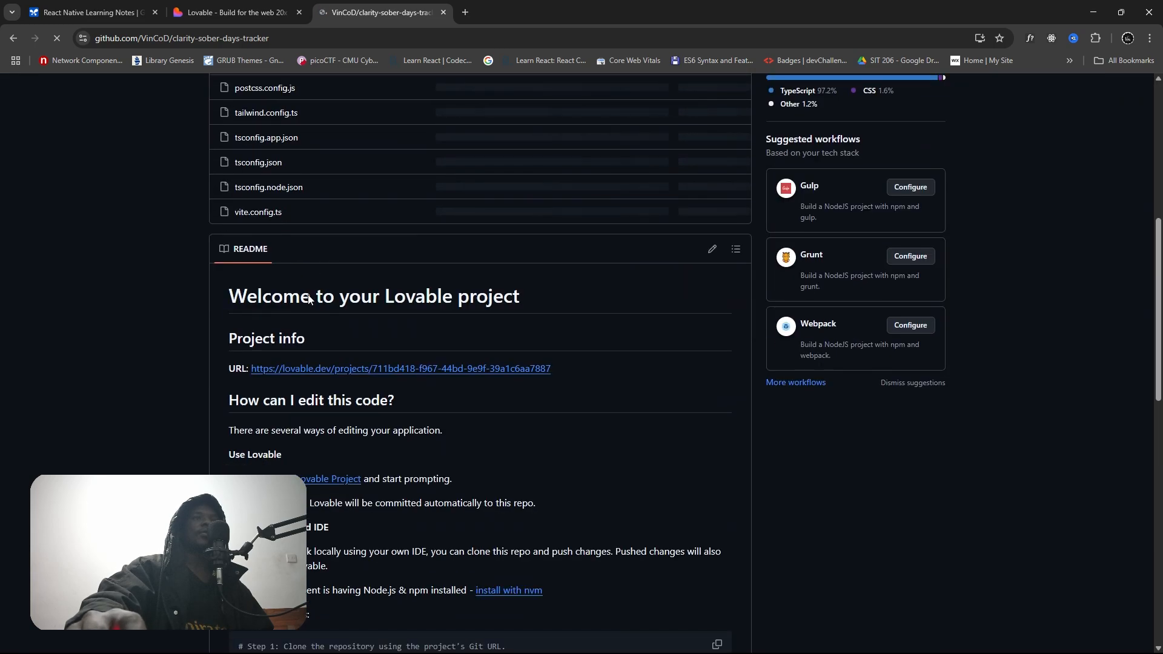
pyautogui.scroll(-2, 376, 334)
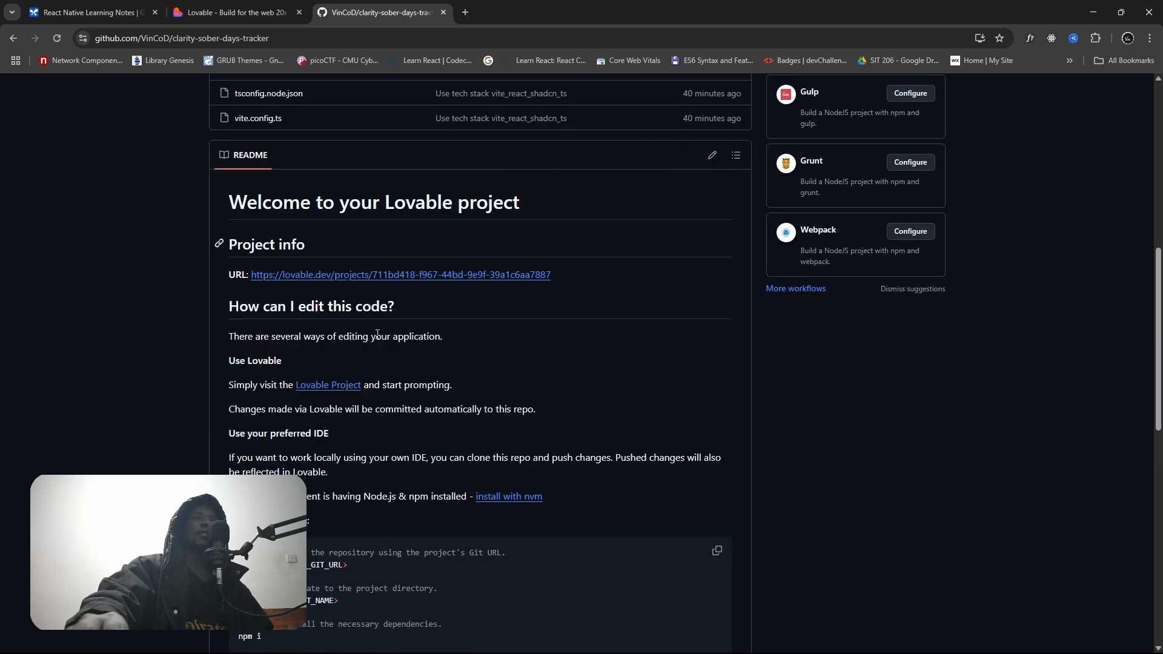
pyautogui.scroll(-5, 371, 332)
pyautogui.scroll(6, 382, 329)
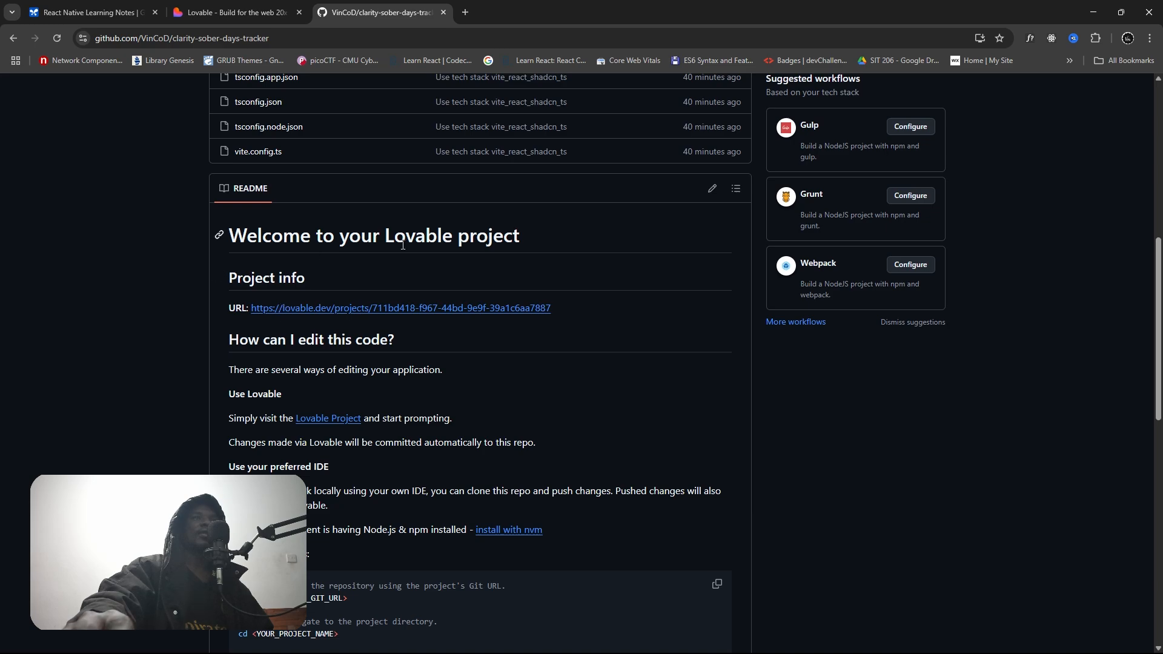
pyautogui.click(713, 189)
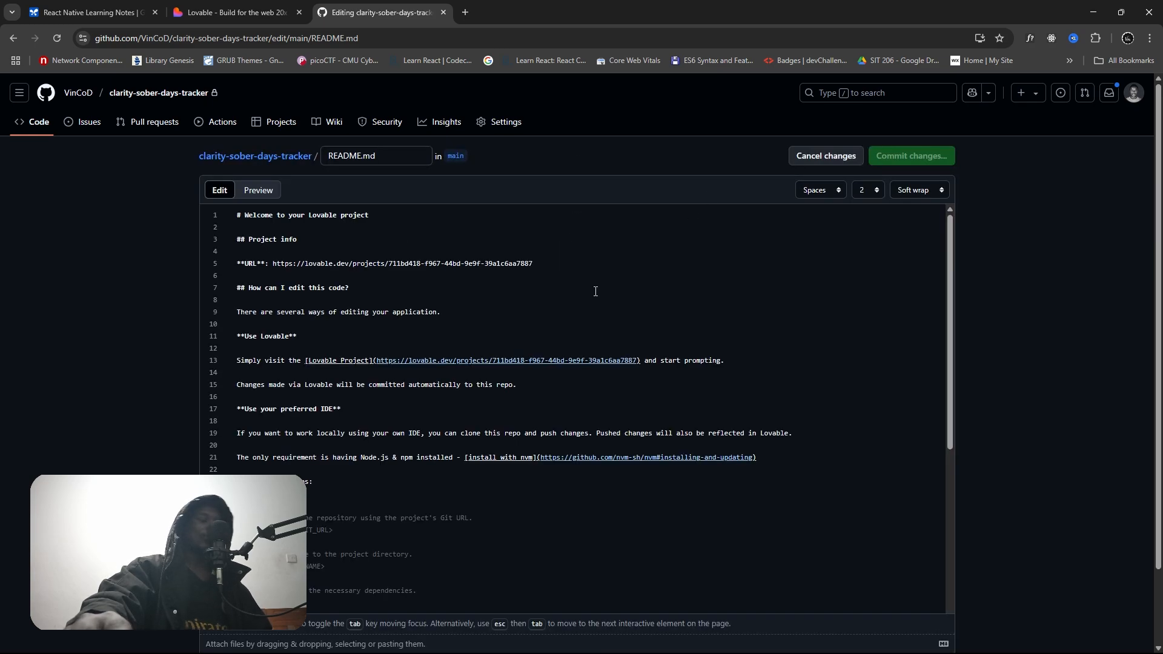
pyautogui.hotkey('ctrl', 'a')
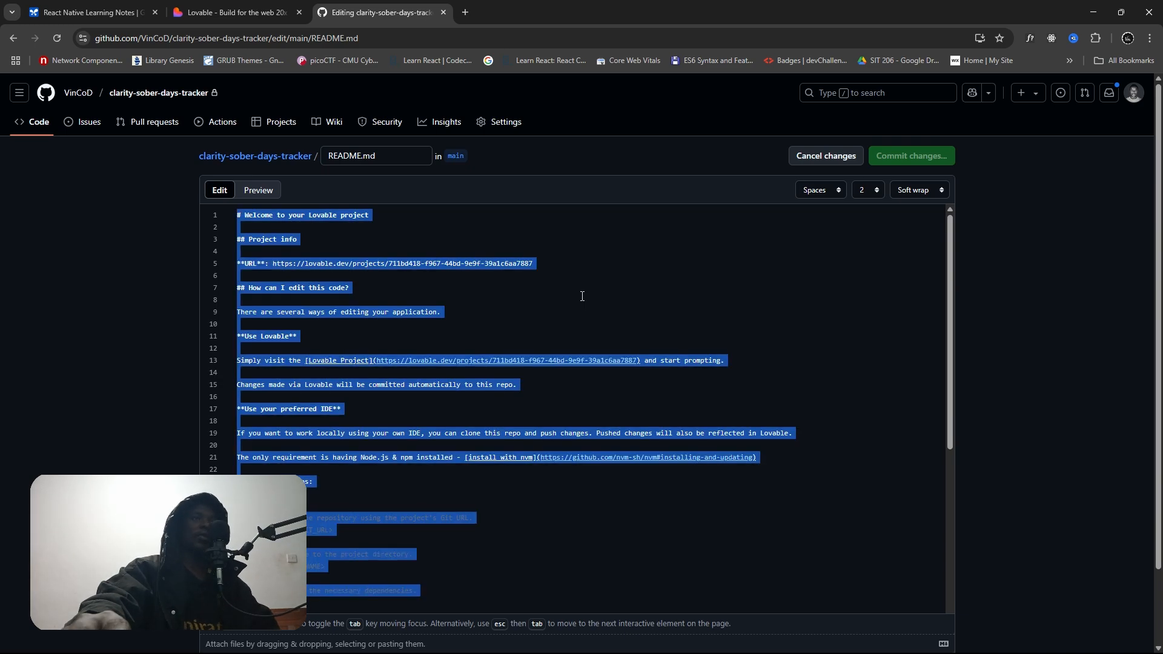
pyautogui.press('BackSpace')
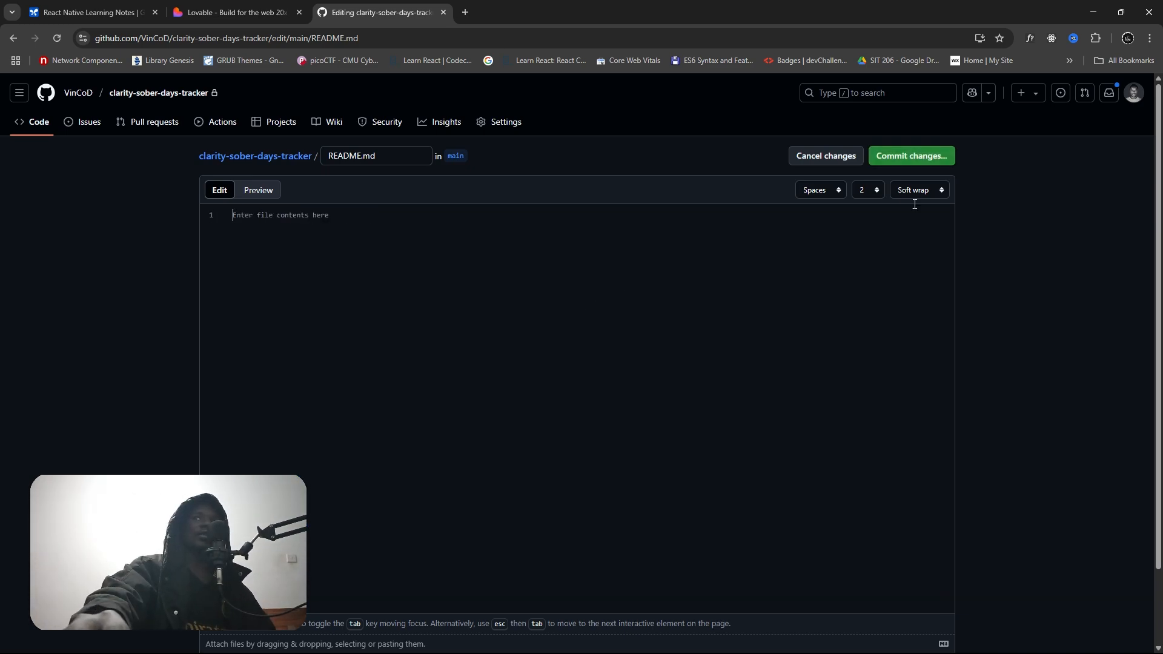
pyautogui.click(942, 157)
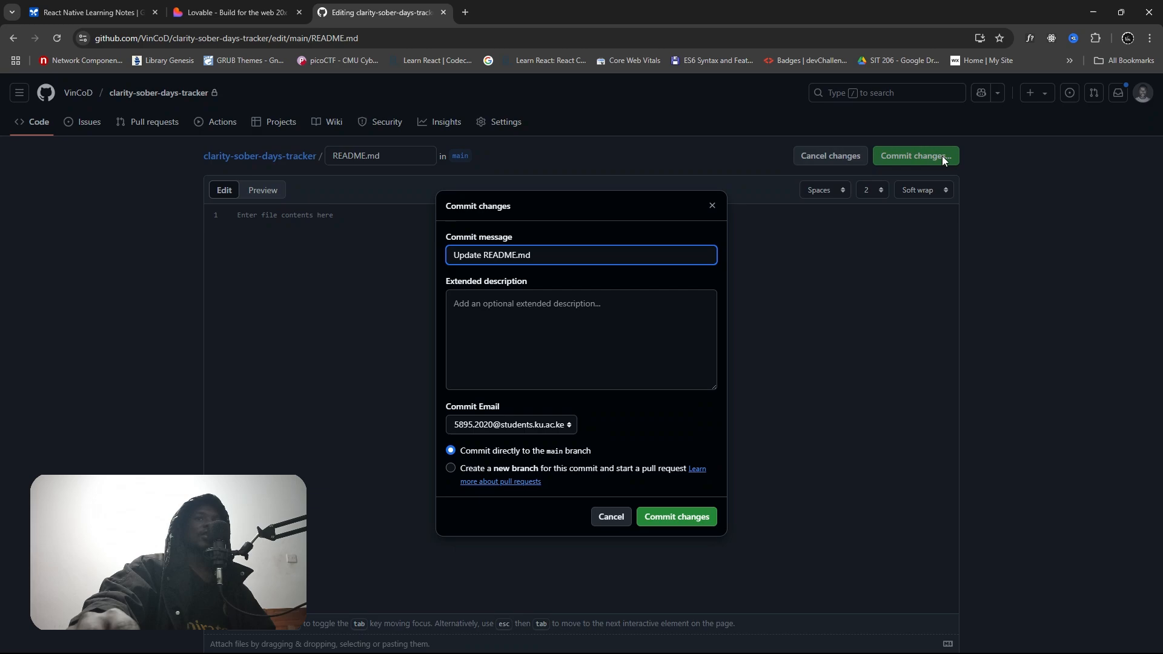
pyautogui.click(651, 523)
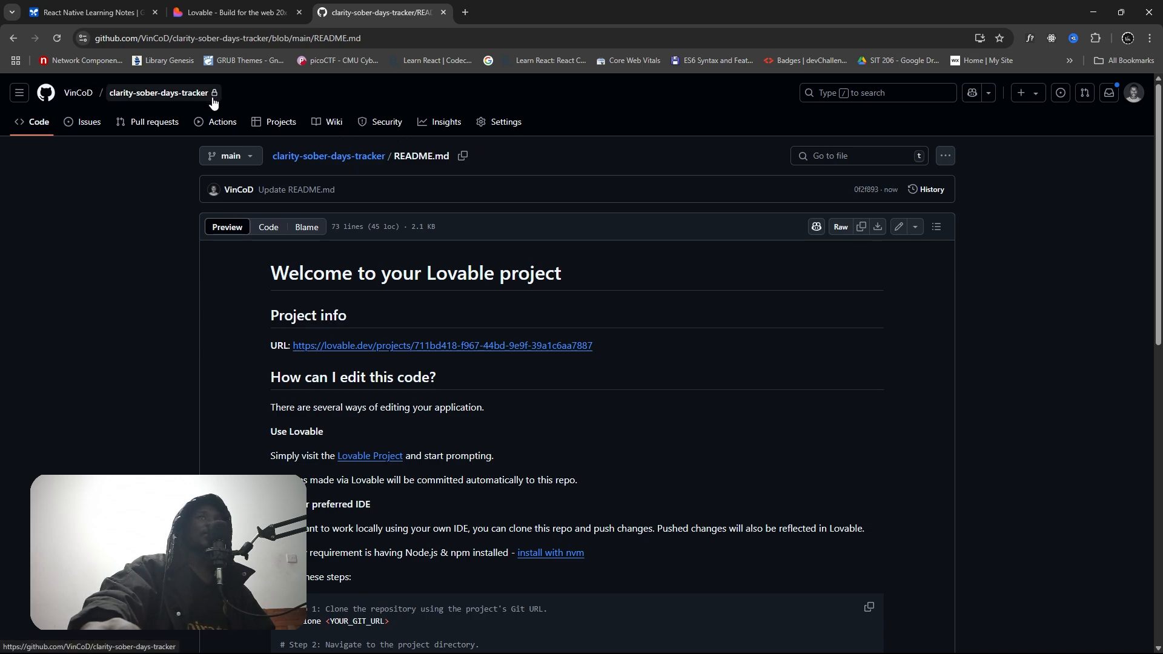
# - Examine the repository's general settings, including the Danger Zone option for changing its visibility to public
pyautogui.click(482, 124)
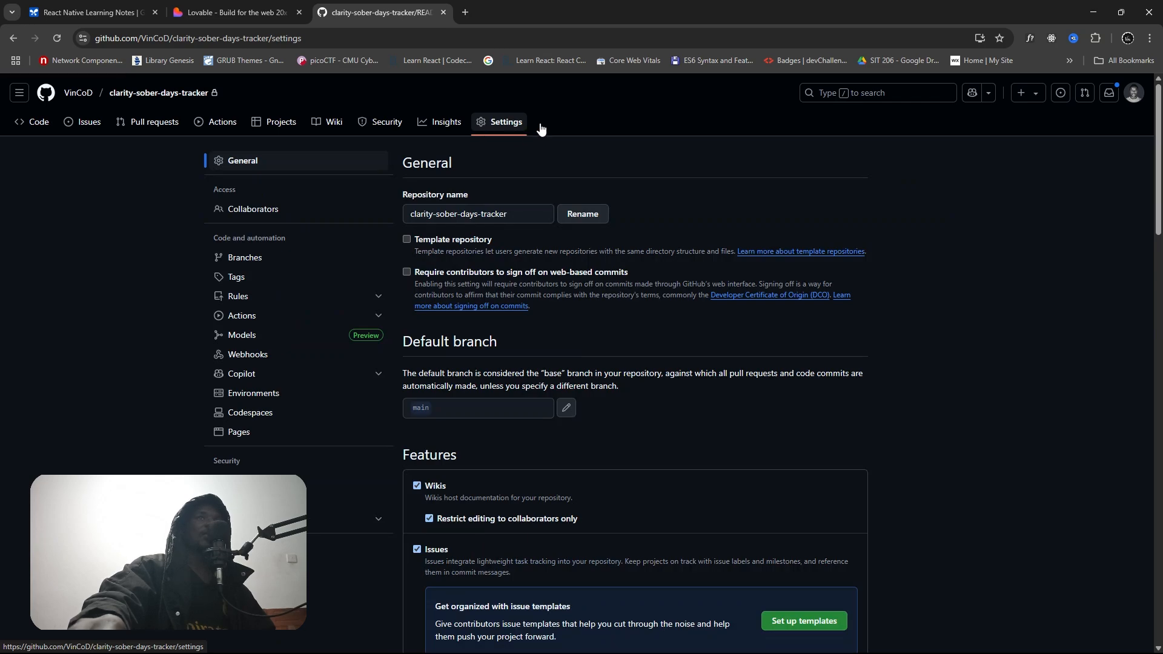
pyautogui.scroll(-12, 543, 320)
pyautogui.scroll(-14, 569, 371)
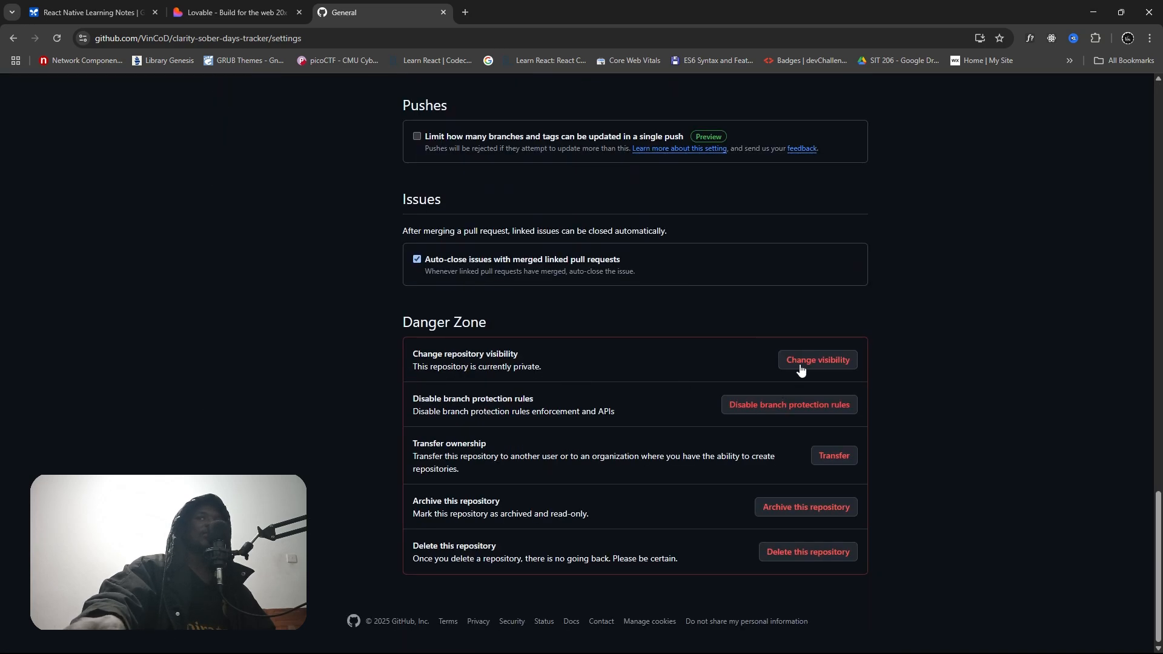
pyautogui.click(800, 367)
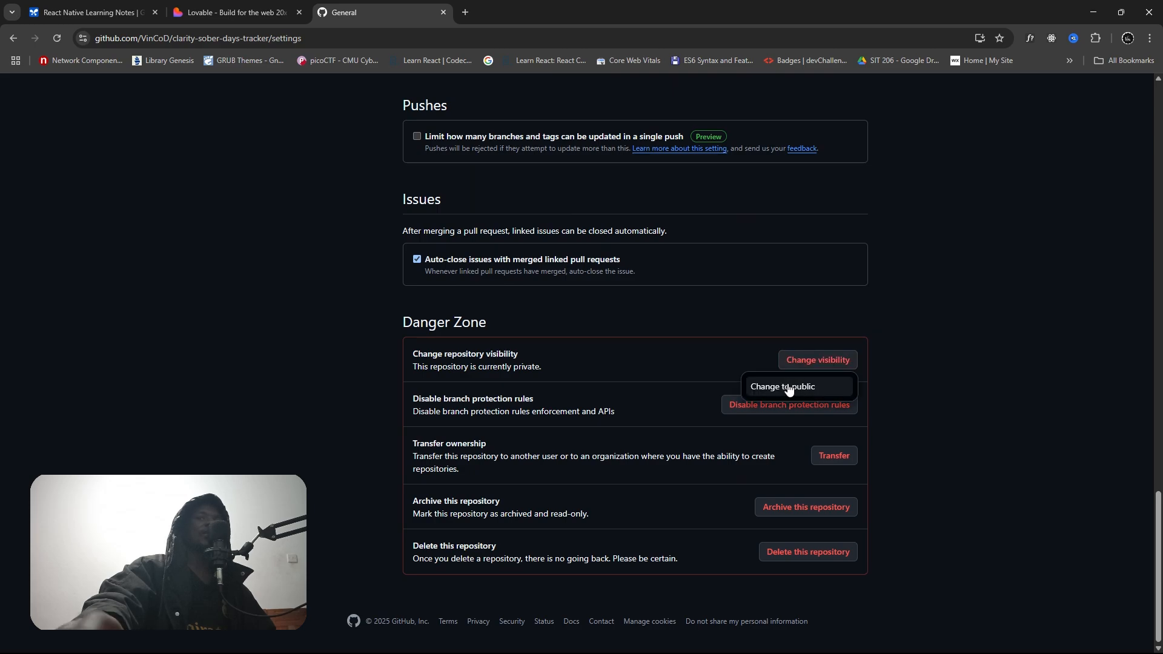
pyautogui.click(963, 319)
pyautogui.scroll(20, 963, 319)
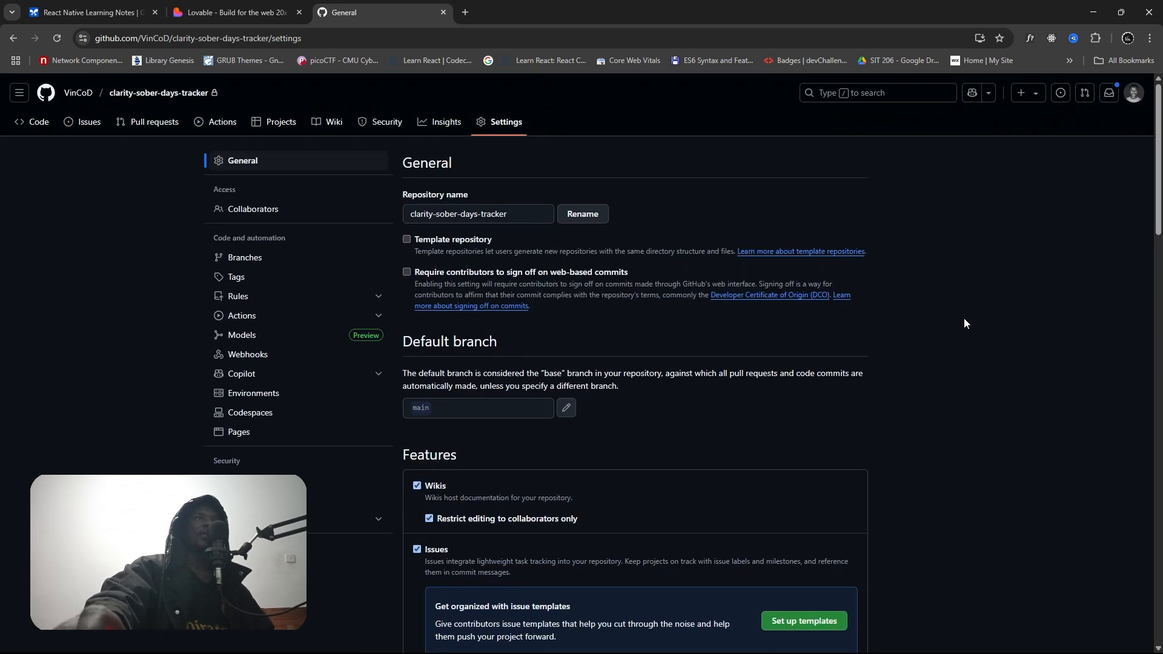
pyautogui.scroll(-10, 691, 252)
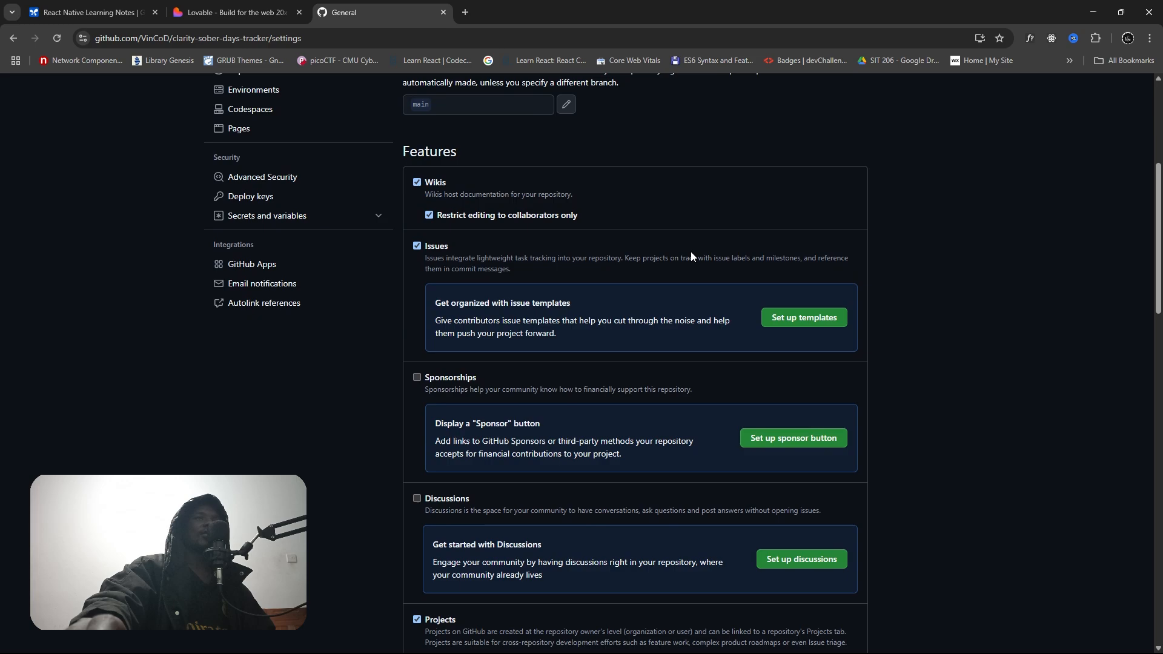
pyautogui.scroll(-4, 690, 254)
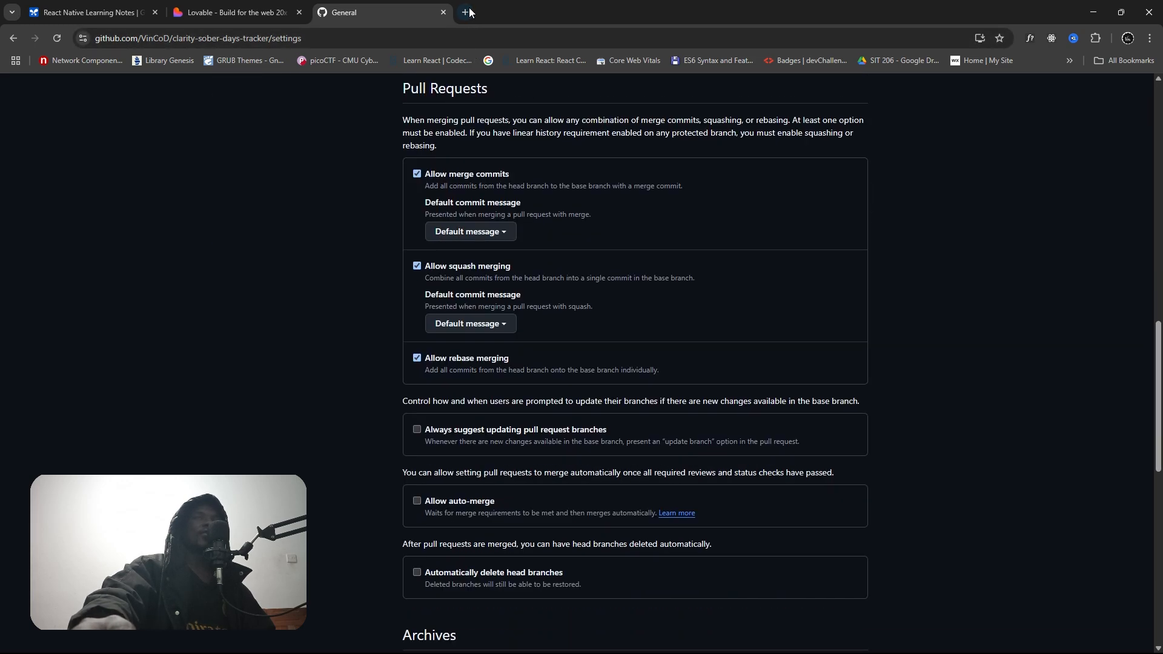
# - Switch to Vercel by loading vercel.com in a new browser tab
pyautogui.click(466, 12)
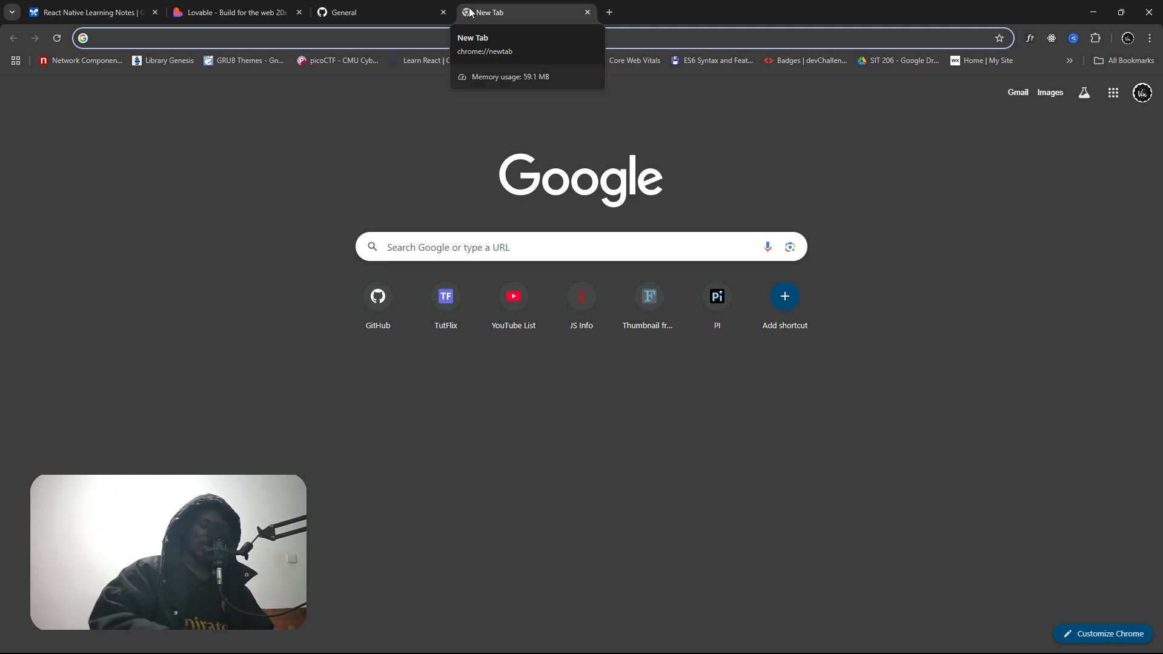
pyautogui.write('ver')
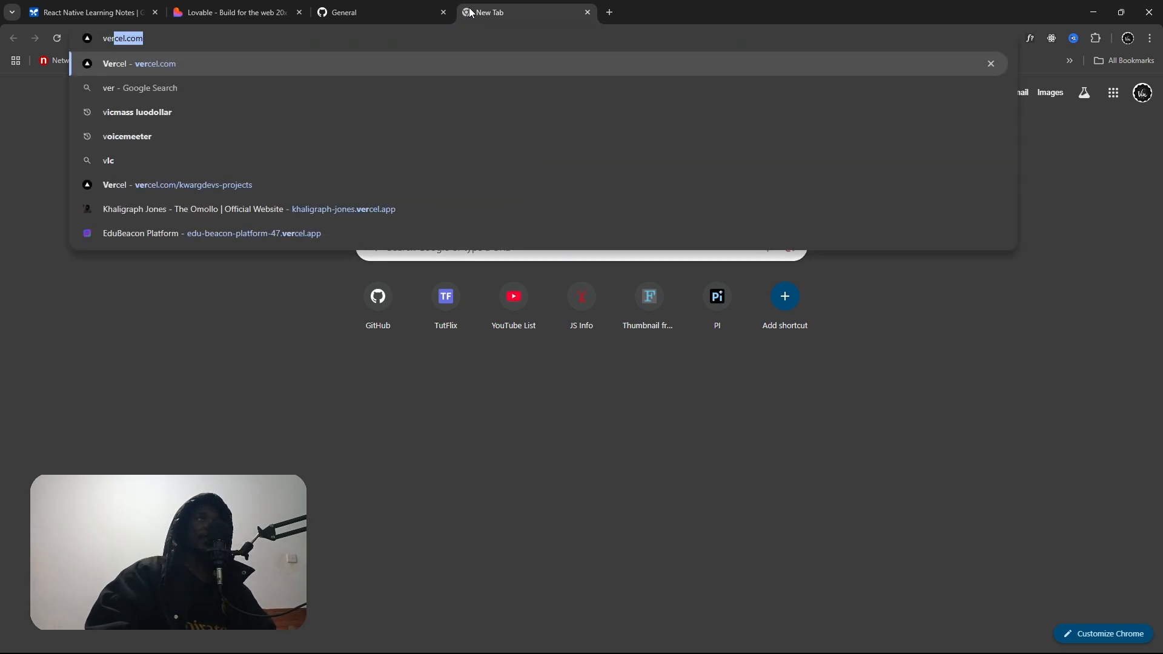
pyautogui.press('Return')
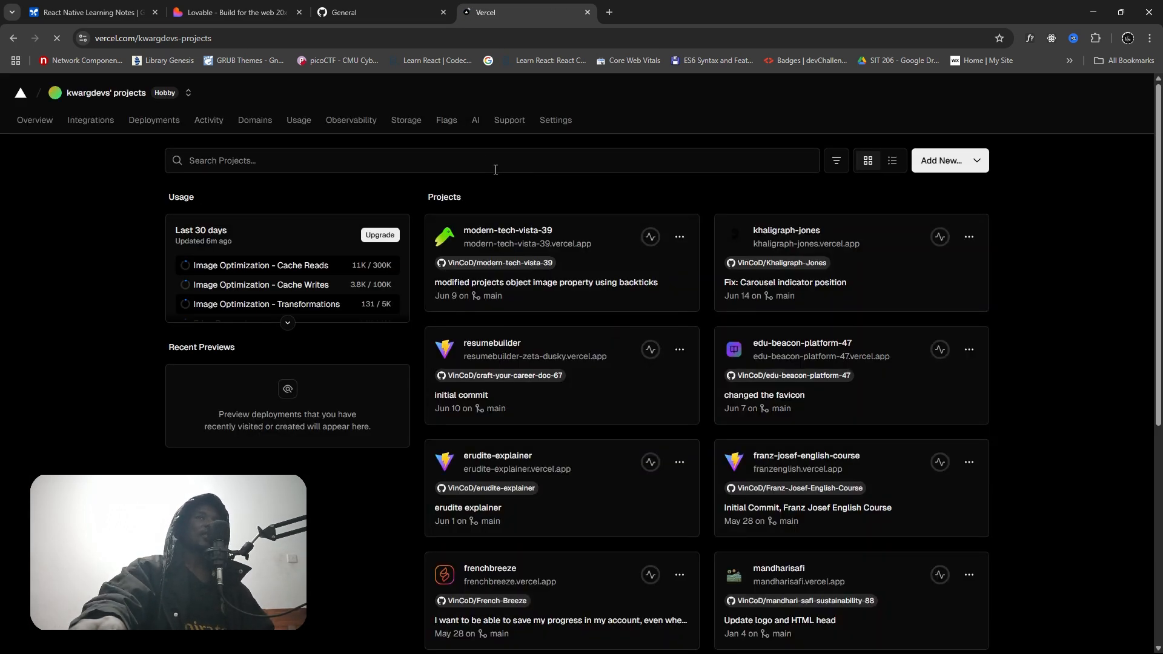
# - Look over the existing projects on the overview page and start adding a new project
pyautogui.scroll(-6, 495, 169)
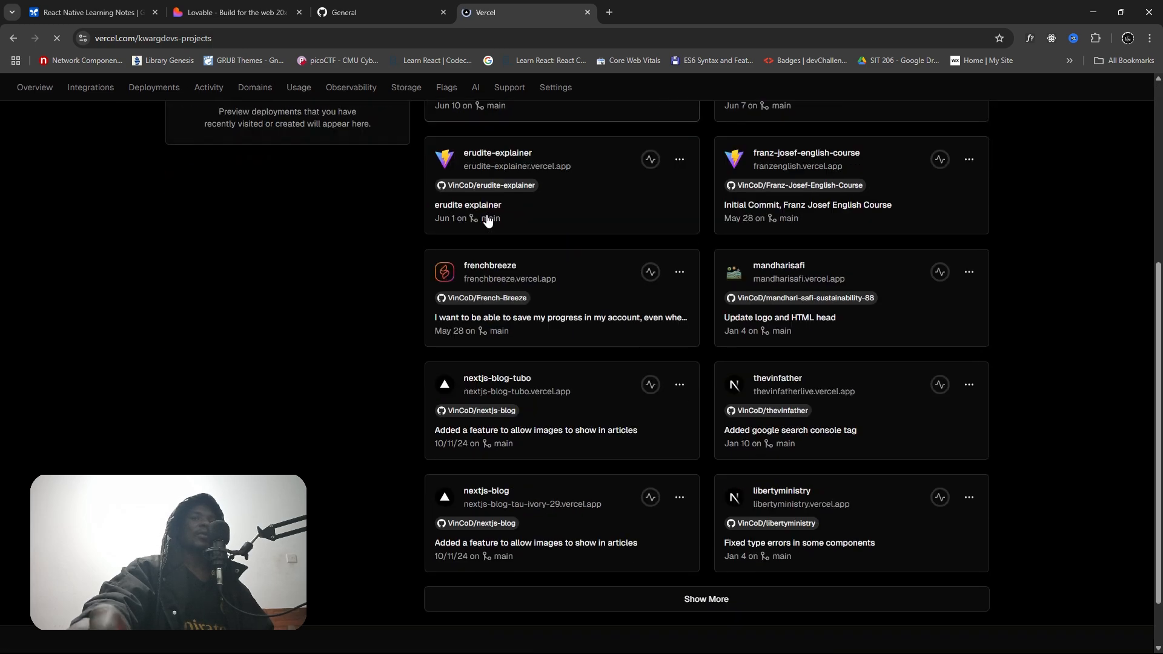
pyautogui.scroll(4, 302, 110)
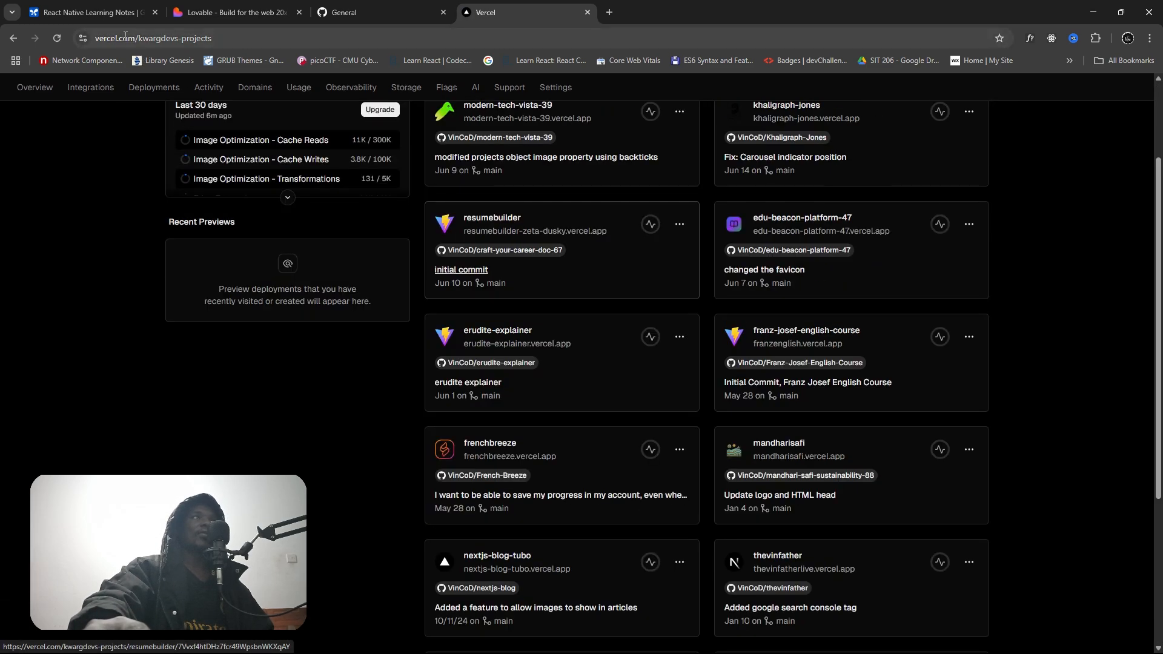
pyautogui.moveTo(96, 38); pyautogui.dragTo(136, 42)
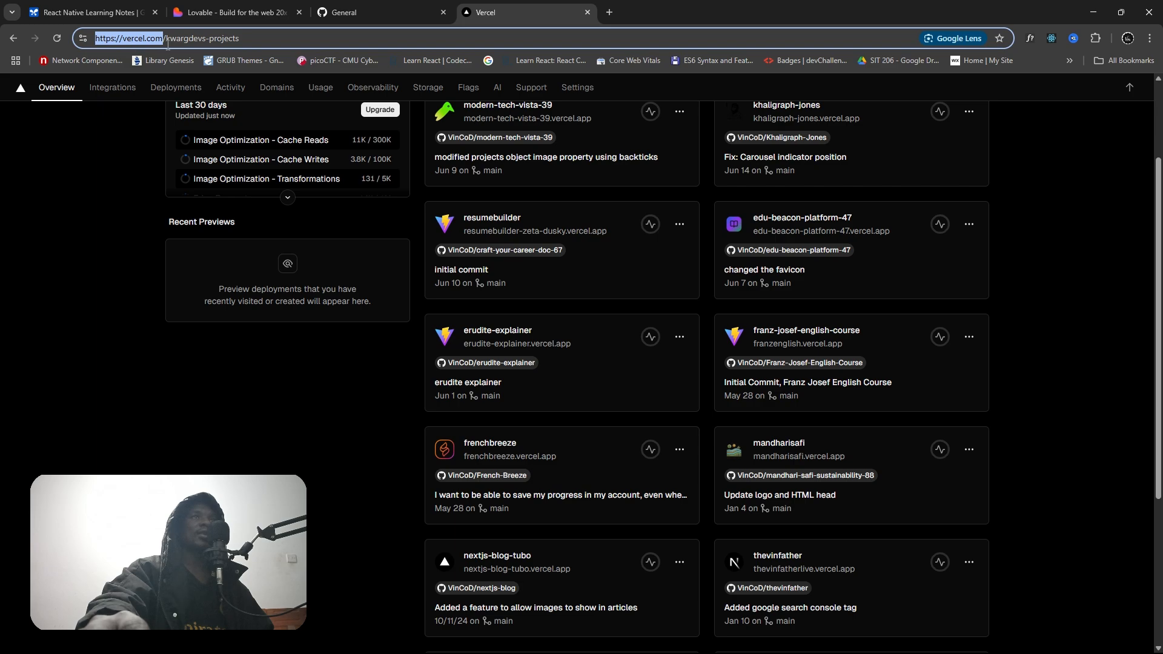
pyautogui.scroll(2, 426, 188)
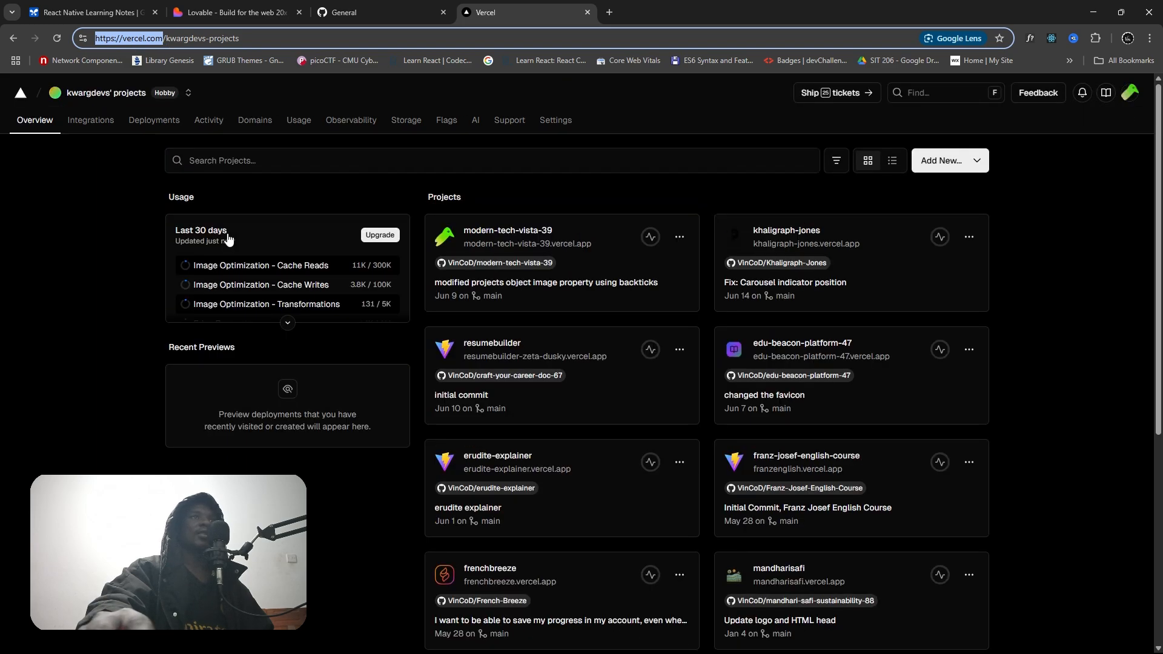
pyautogui.click(56, 227)
pyautogui.click(950, 161)
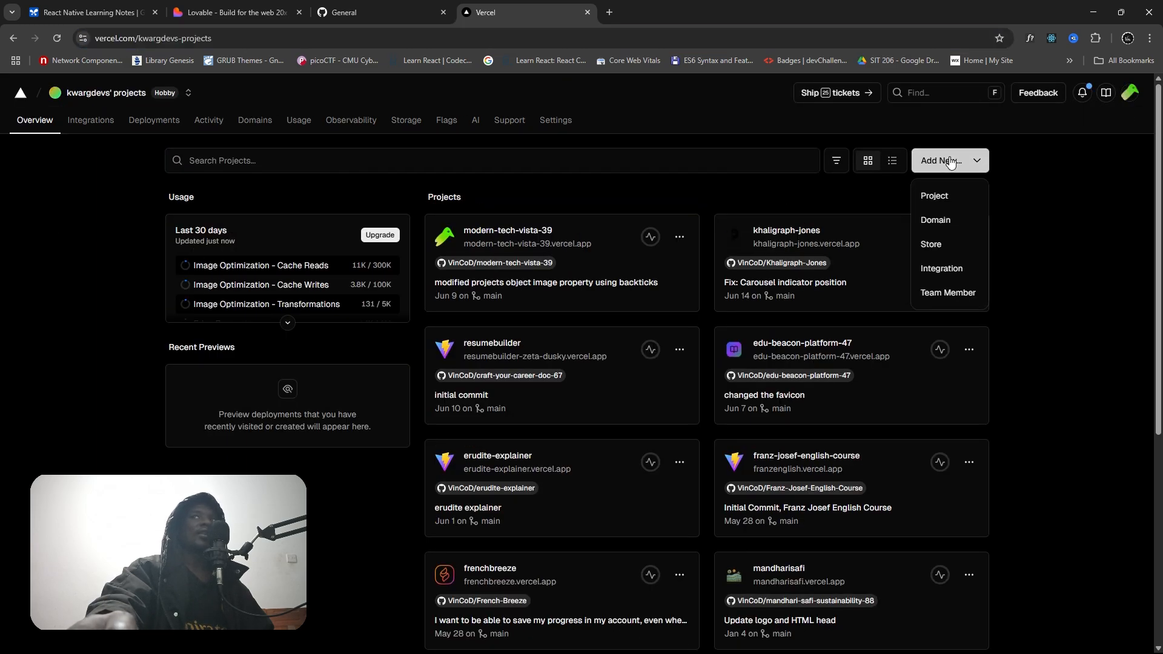
pyautogui.click(938, 202)
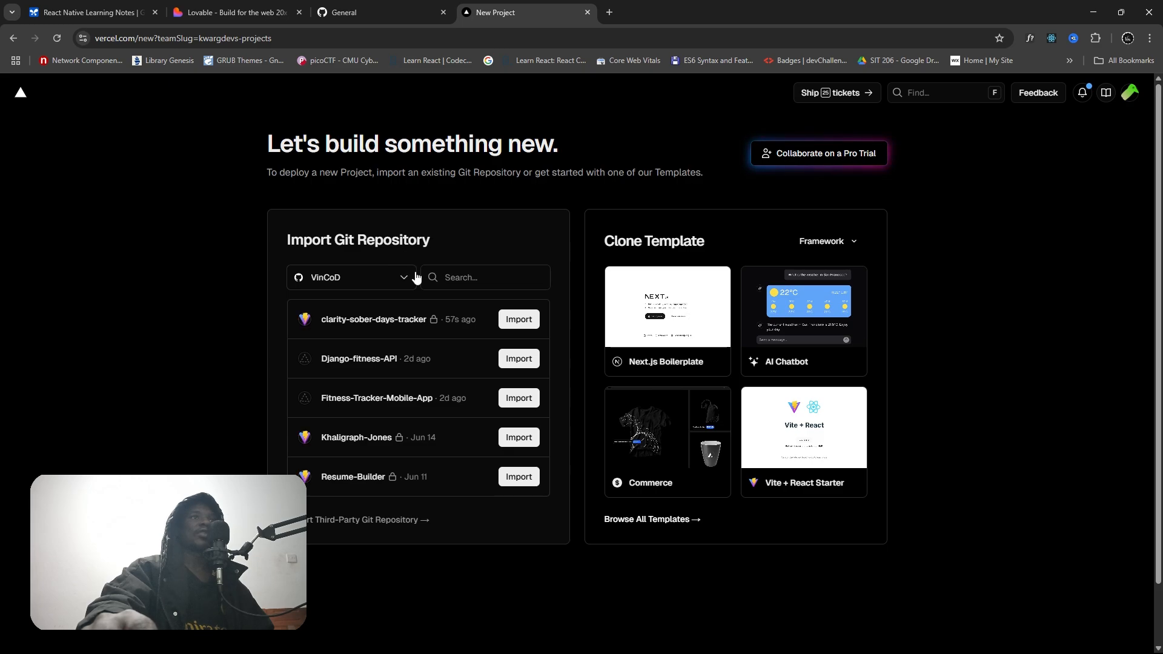
# - Check the available Git accounts, keep the current one, and import its clarity-sober-days-tracker repository
pyautogui.click(392, 278)
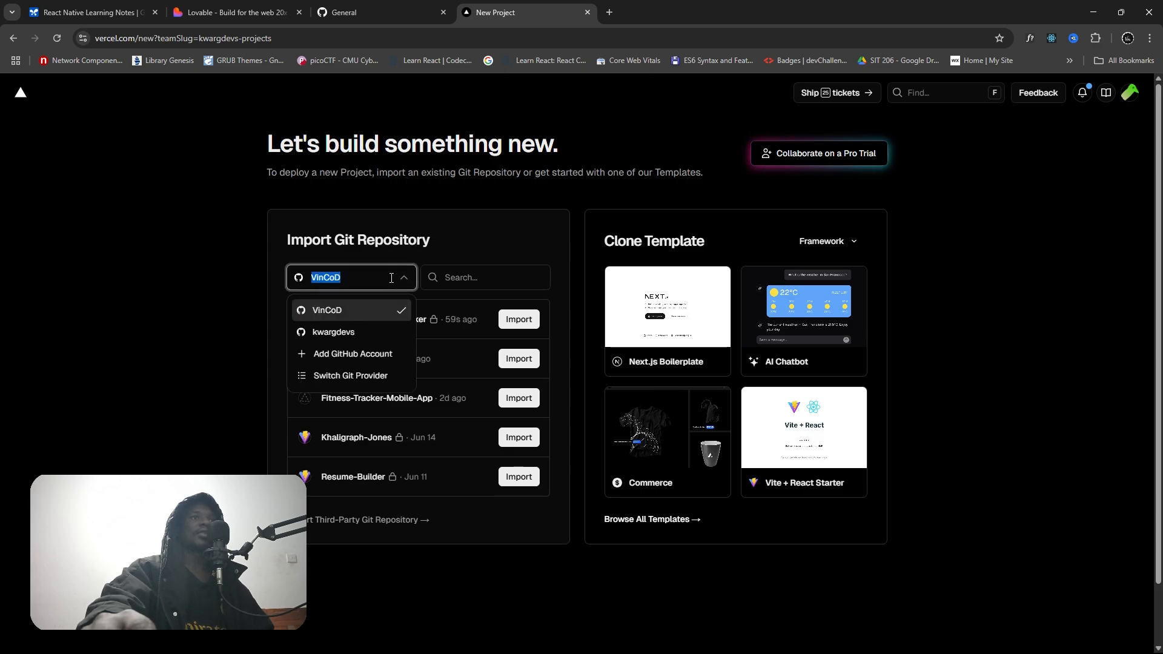
pyautogui.click(391, 278)
pyautogui.click(441, 232)
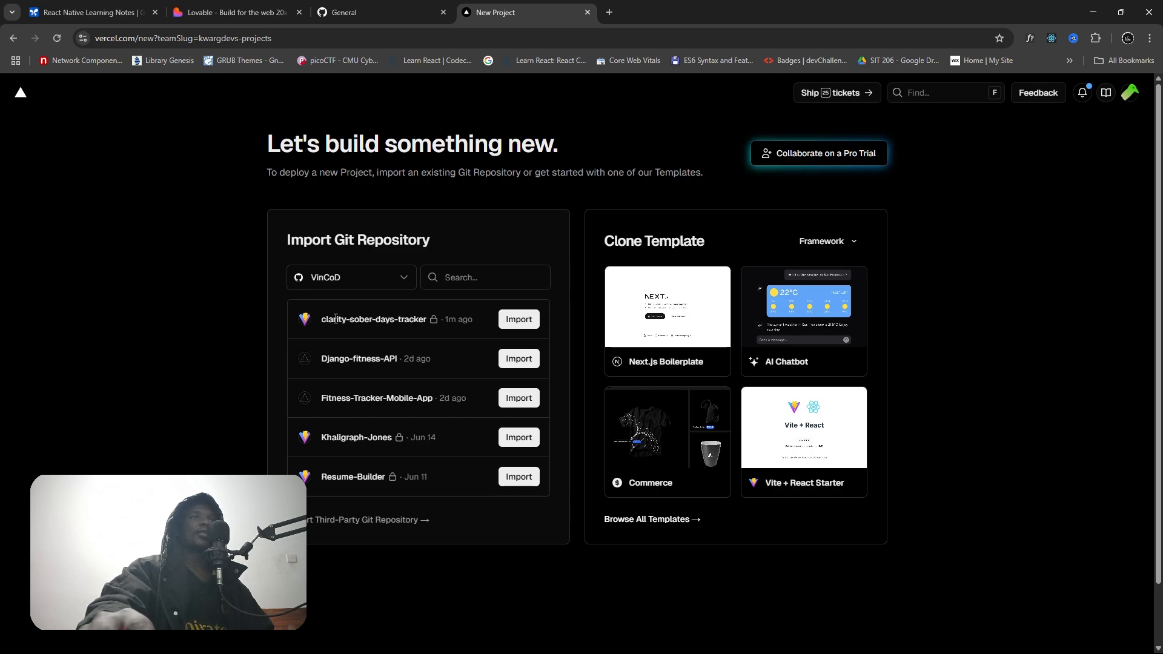
pyautogui.tripleClick(410, 318)
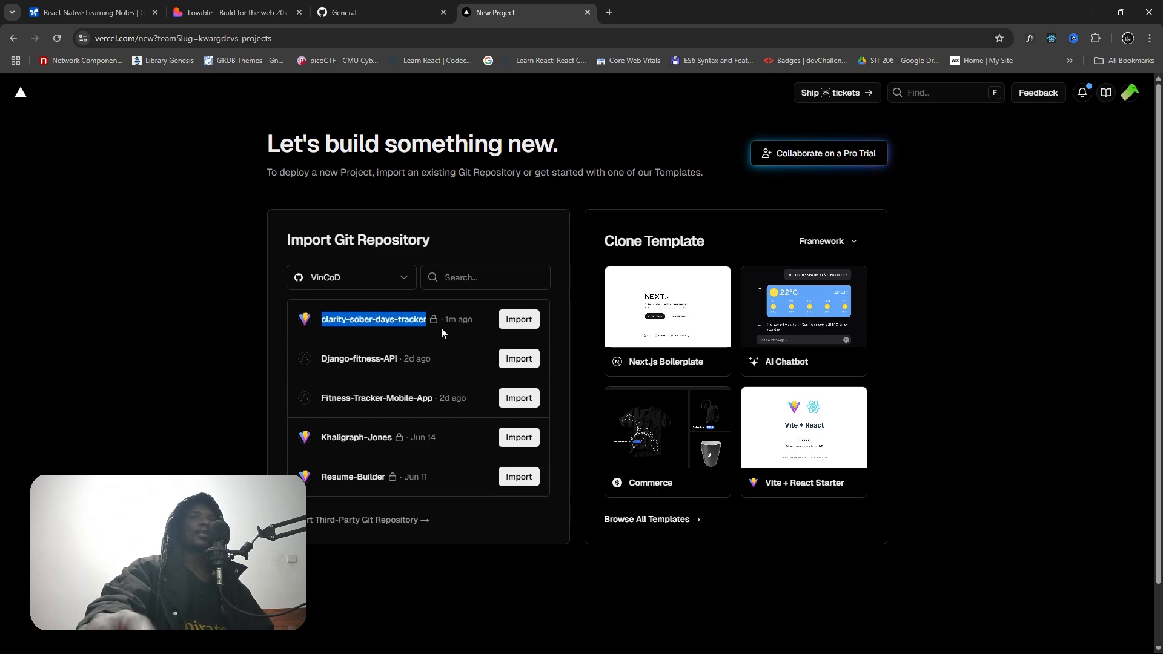
pyautogui.click(519, 320)
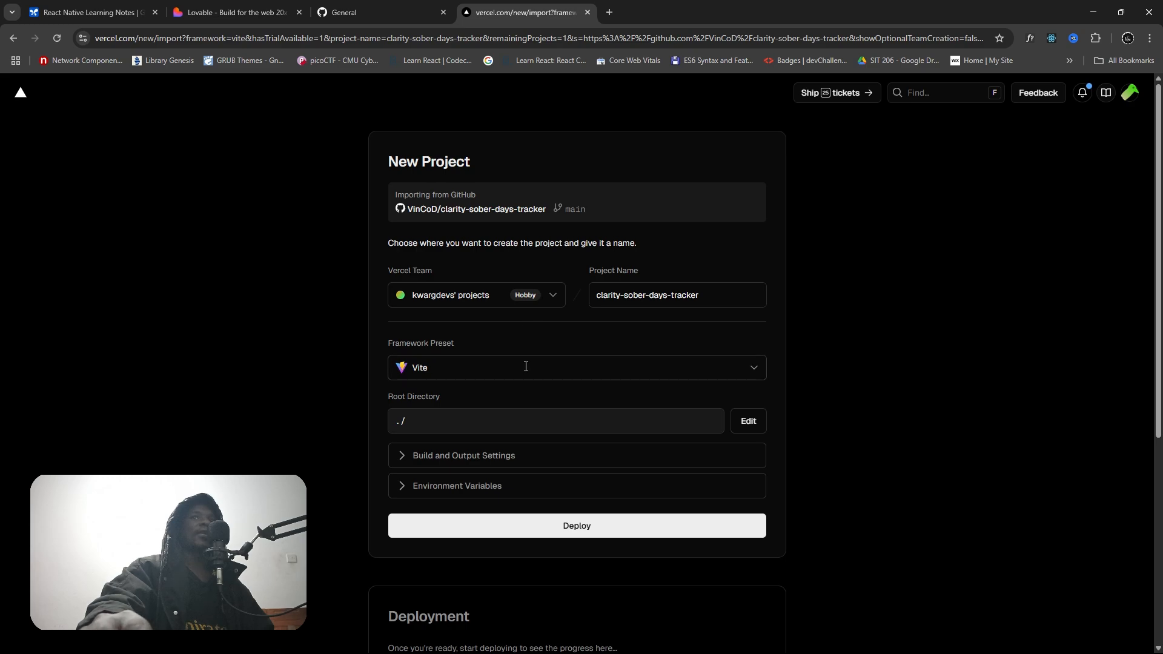
# - Name the new project sobrietytracker, keeping the Vite framework preset and the ./ root directory
pyautogui.tripleClick(647, 297)
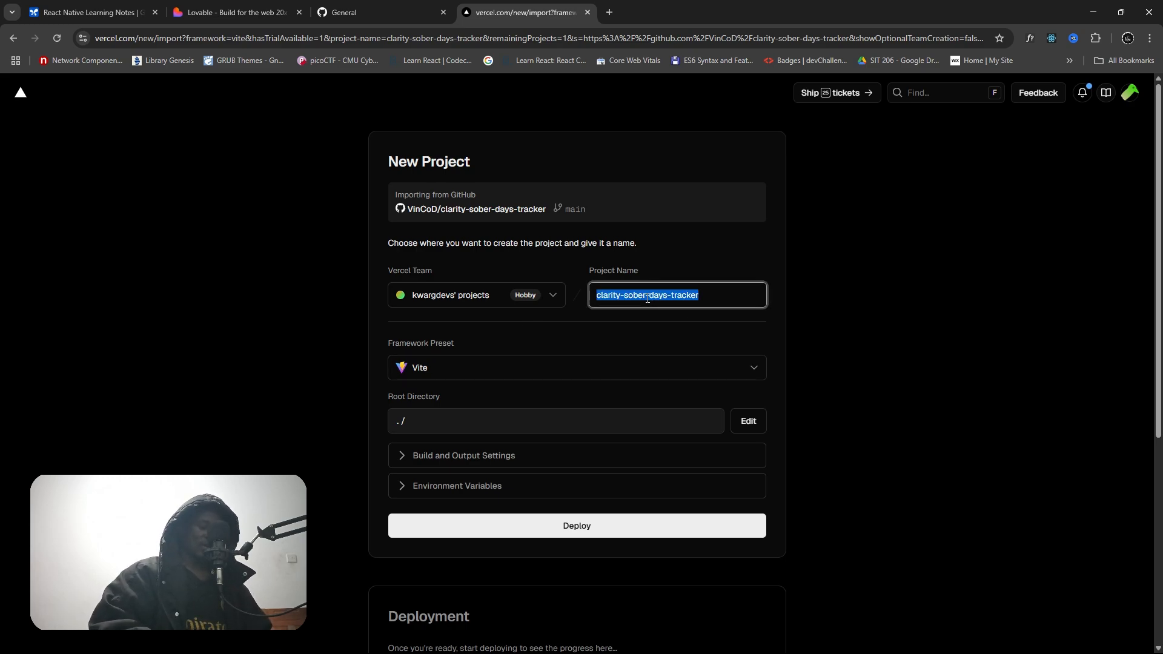
pyautogui.write('sobrietytracker')
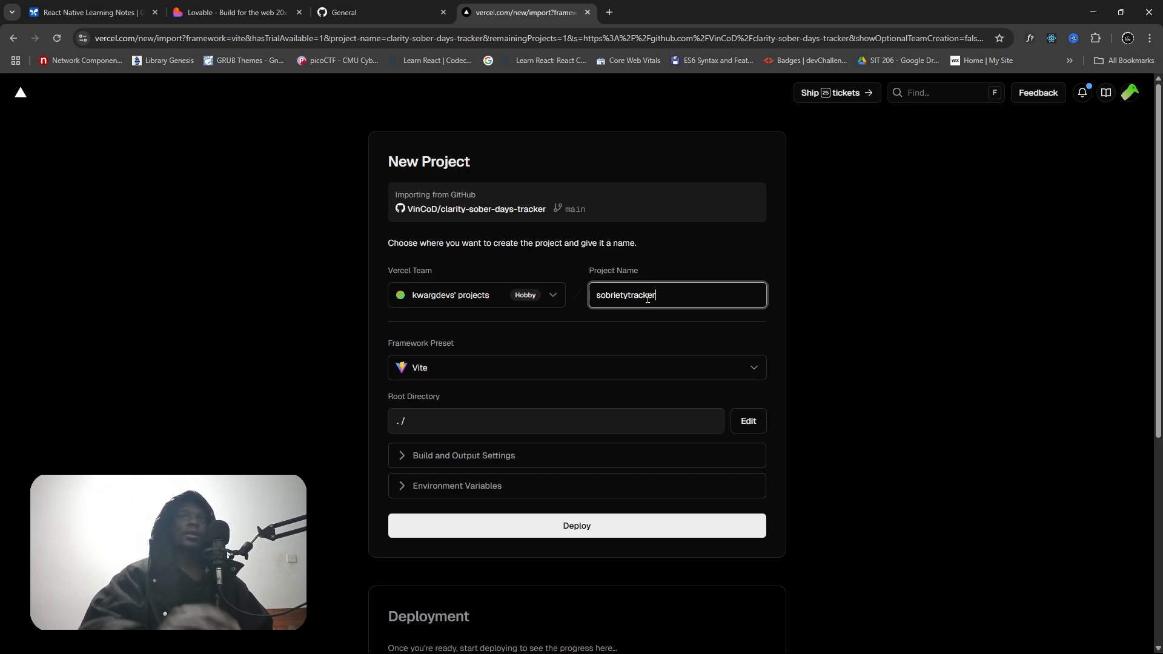
pyautogui.scroll(-4, 521, 384)
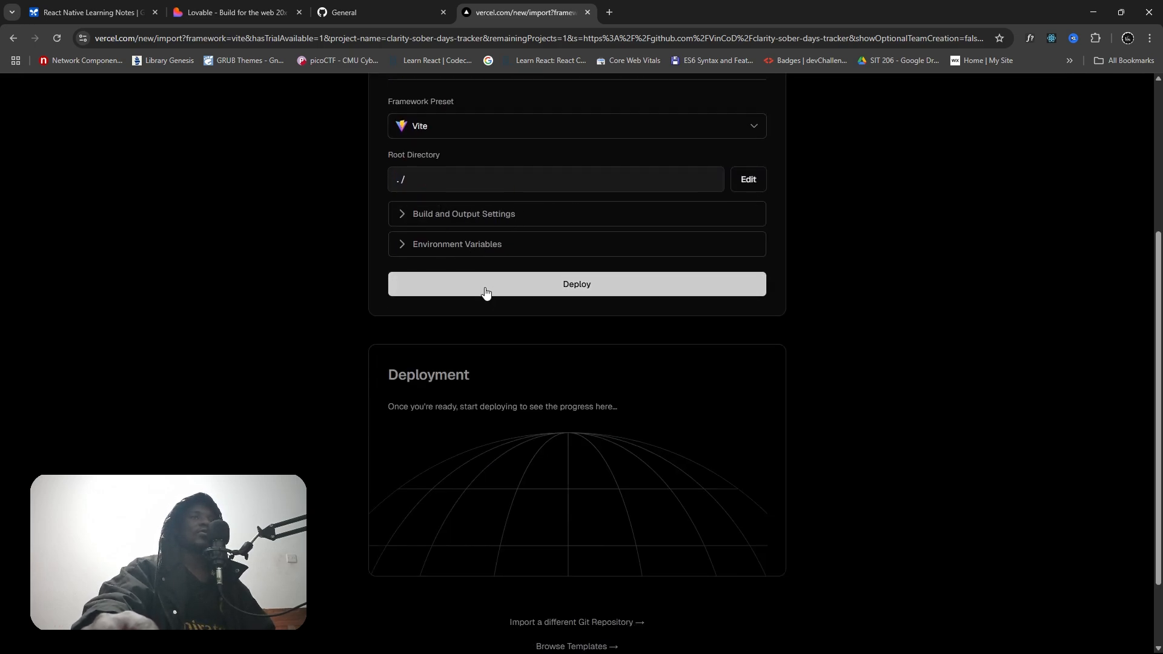
pyautogui.scroll(2, 479, 291)
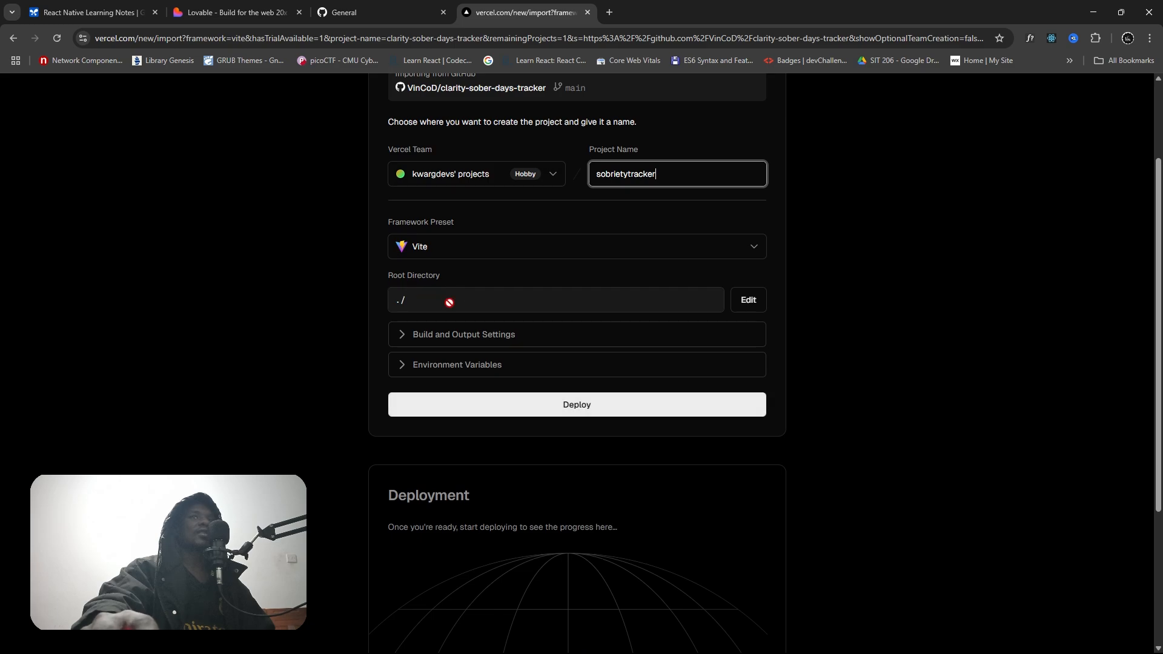
pyautogui.doubleClick(600, 172)
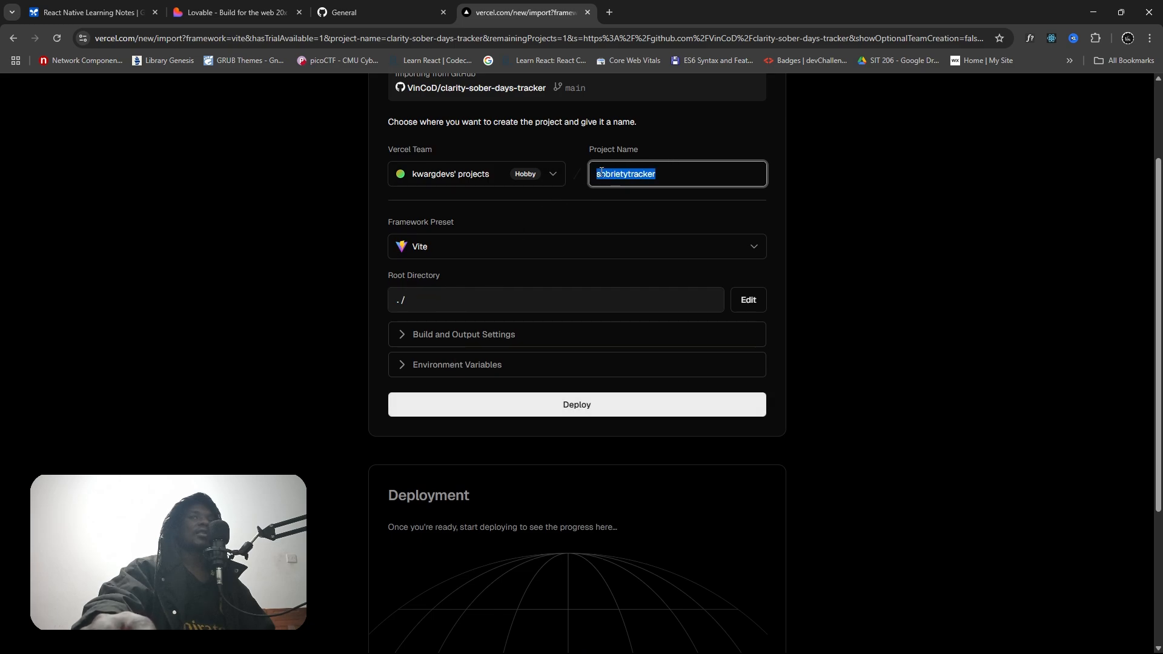
pyautogui.click(663, 178)
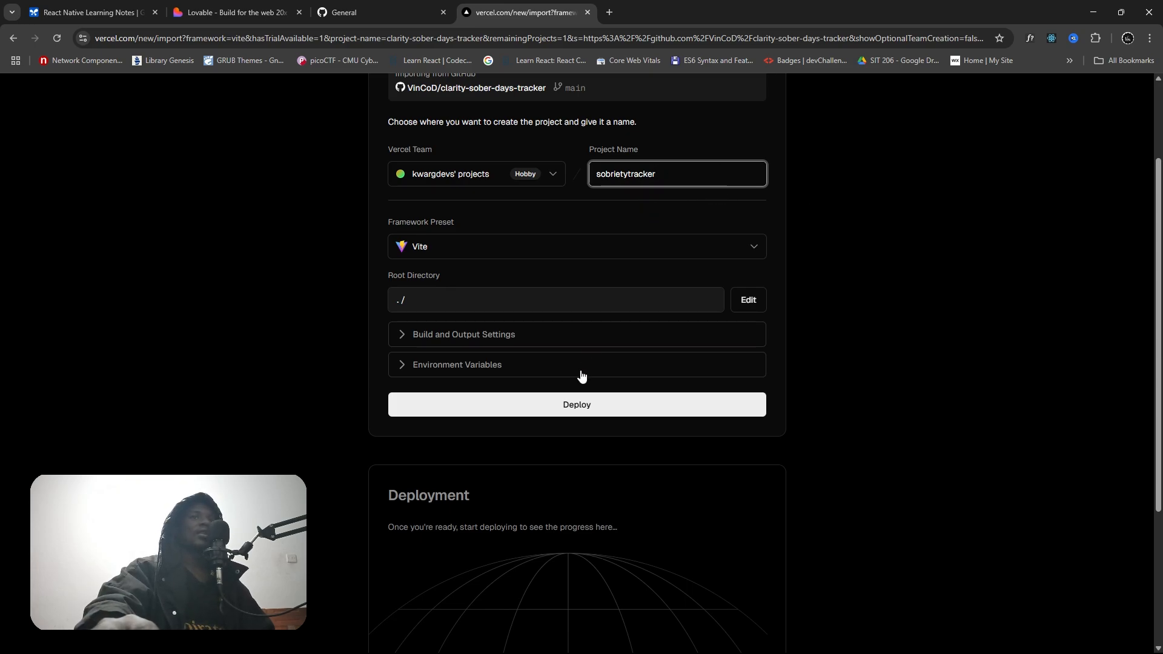
# - Deploy the project and follow its progress, expanding the build logs while the deployment runs
pyautogui.click(577, 405)
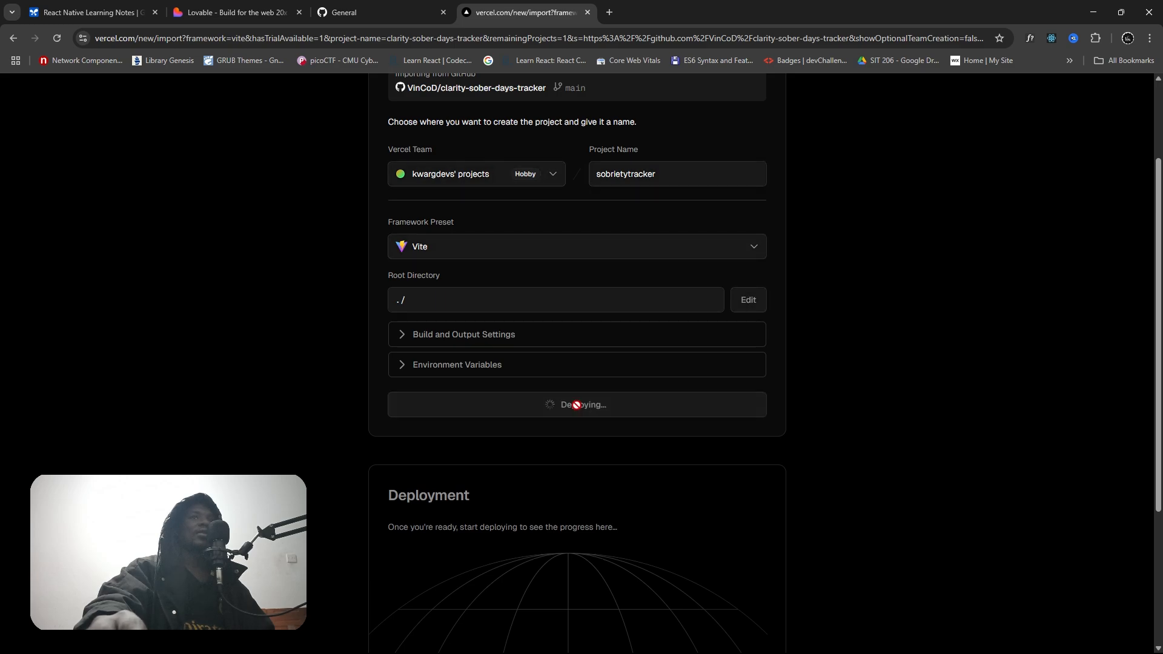
pyautogui.scroll(-3, 576, 409)
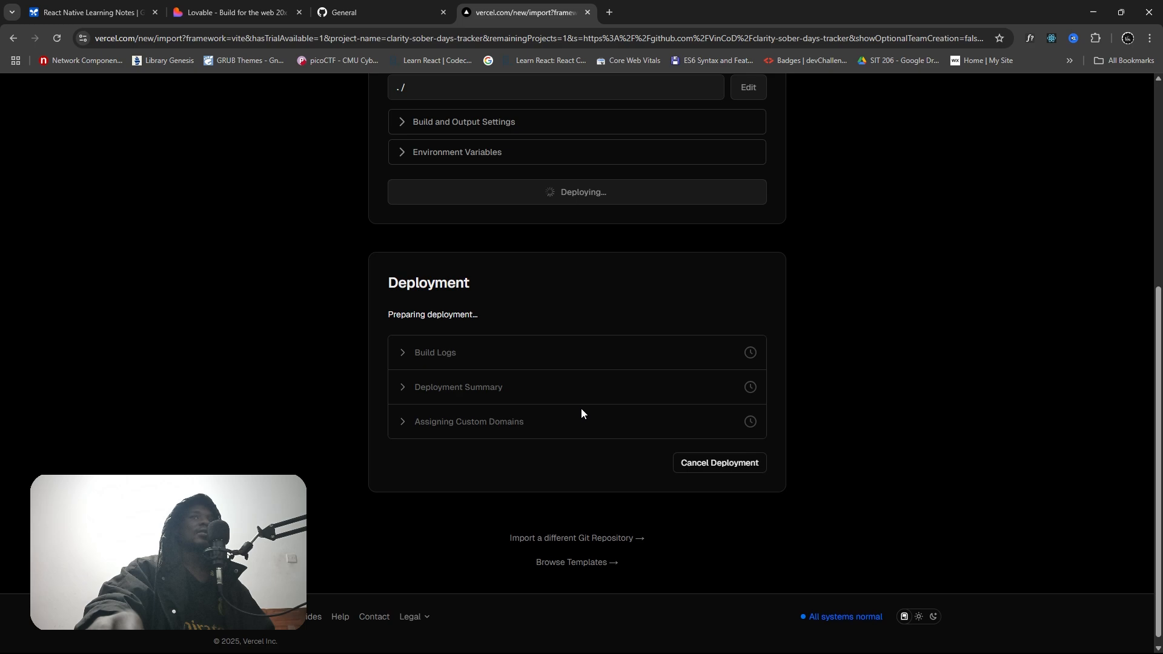
pyautogui.scroll(6, 581, 408)
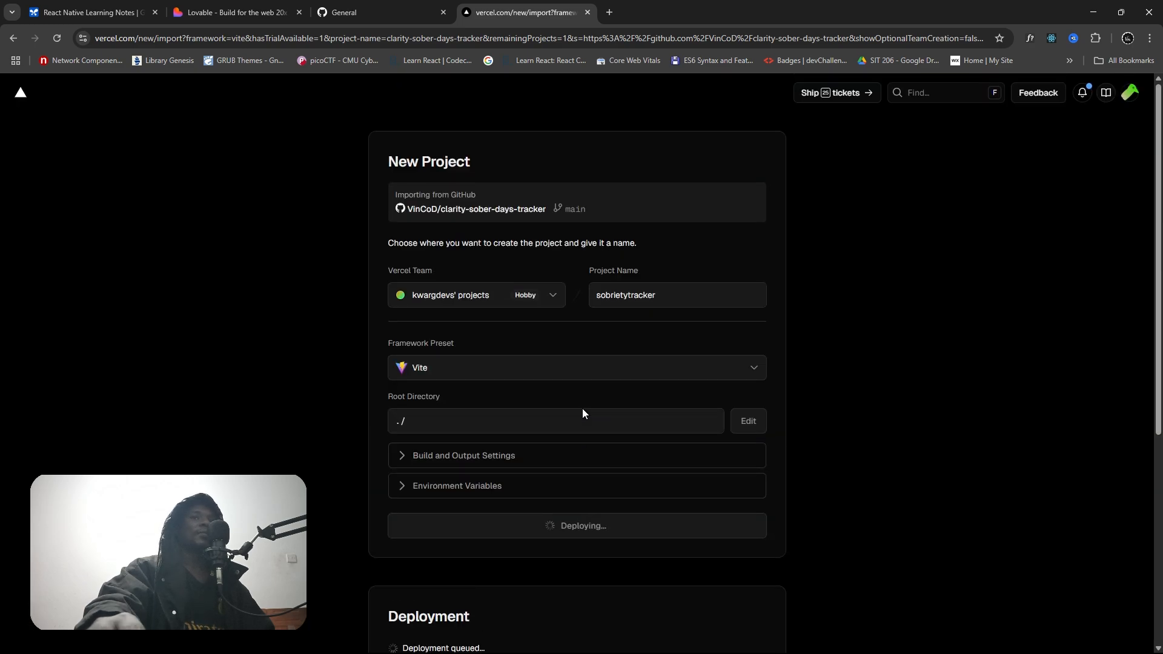
pyautogui.scroll(-4, 583, 413)
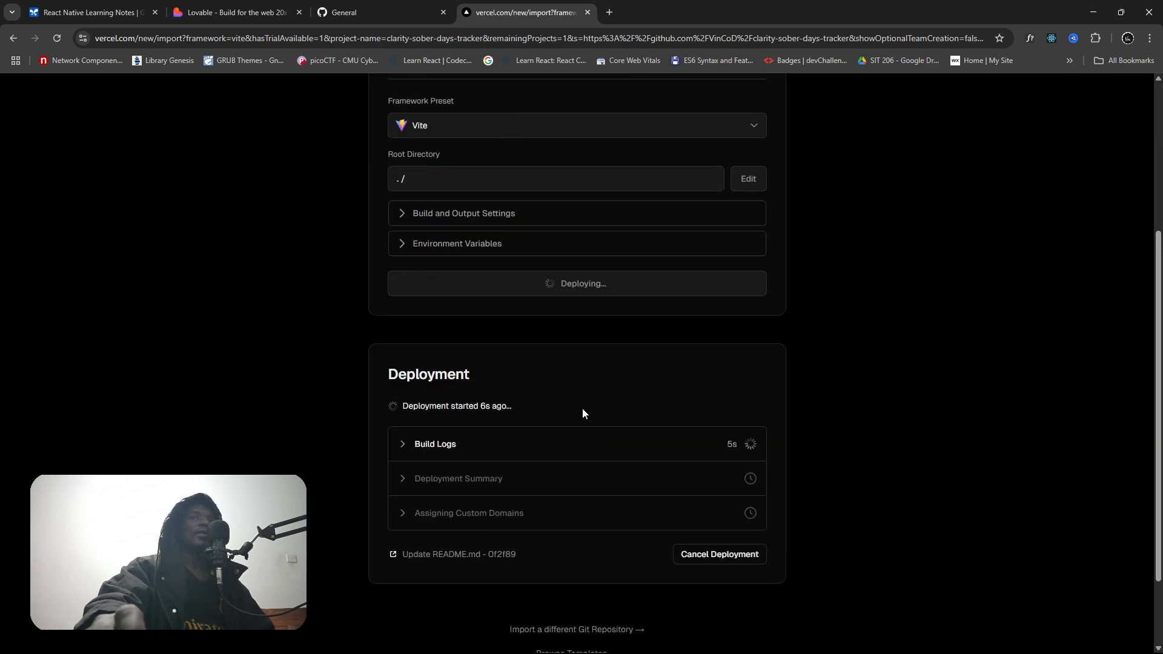
pyautogui.scroll(-2, 540, 422)
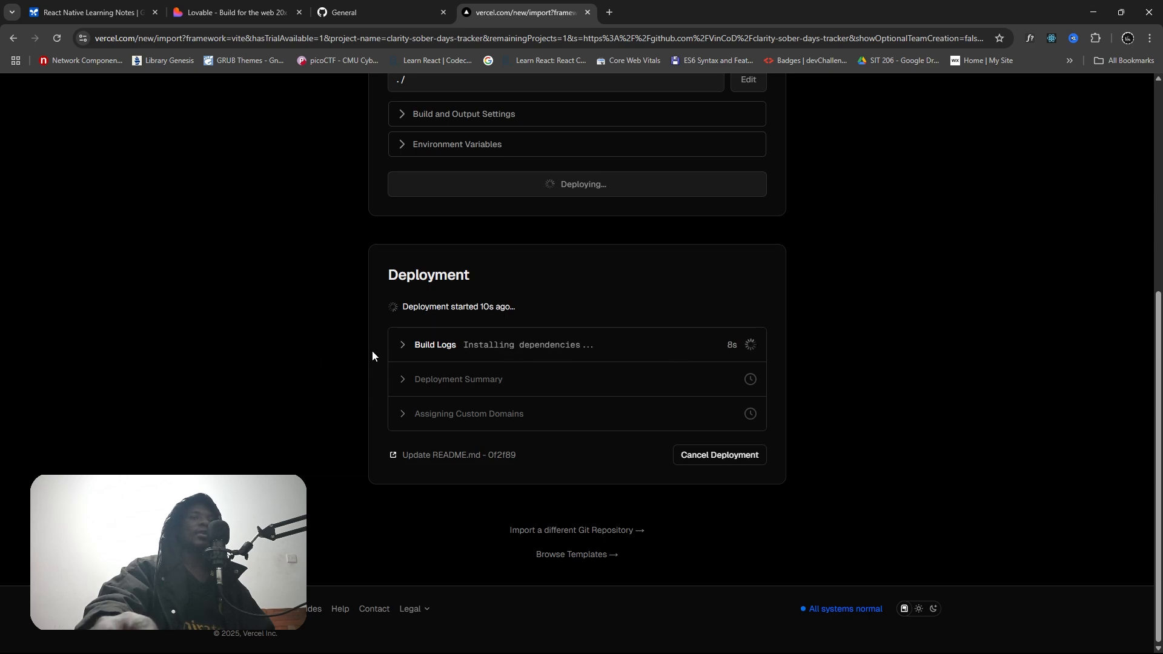
pyautogui.click(399, 351)
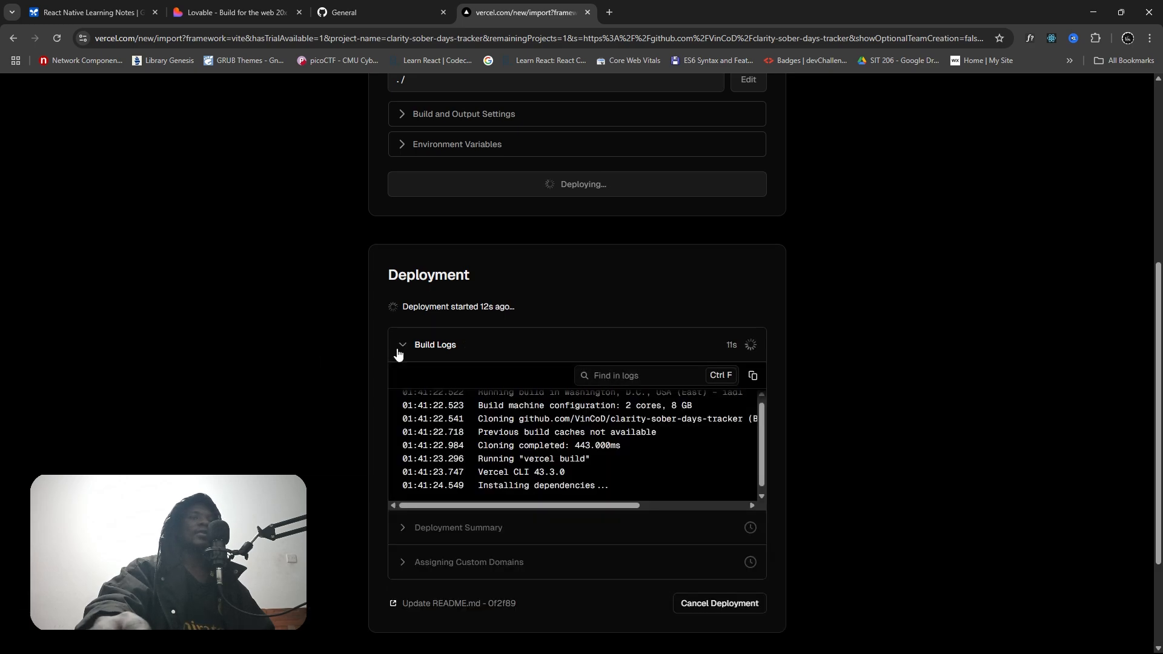
pyautogui.click(410, 344)
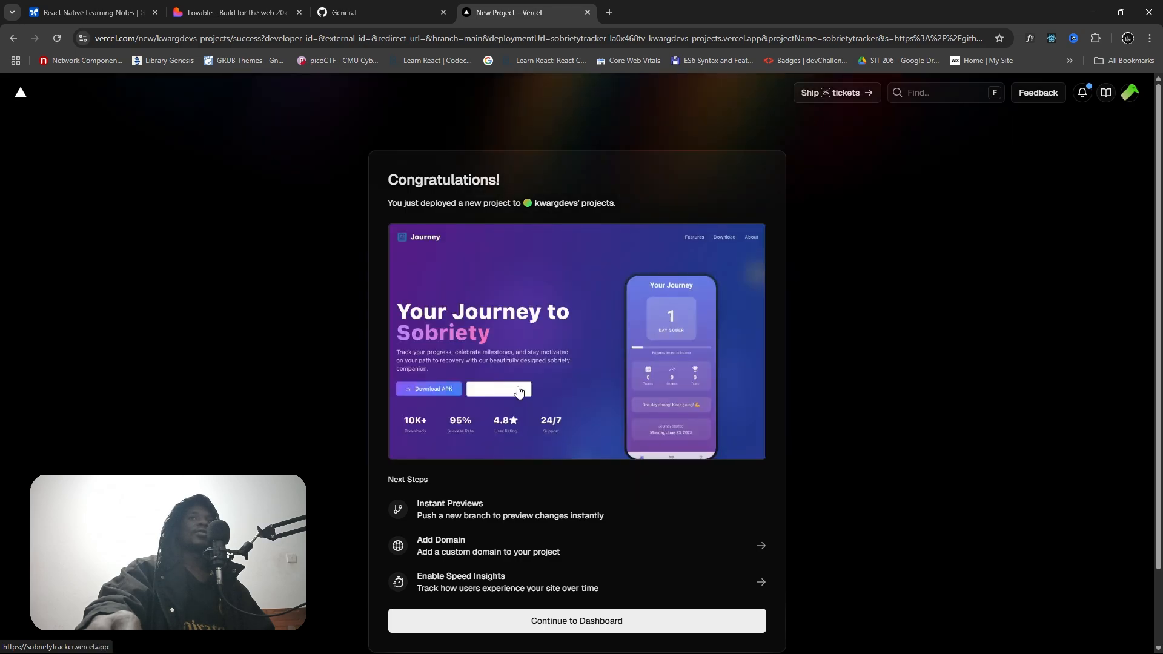
# - Switch to Lovable to view the original site preview and return to the Vercel deployment page
pyautogui.scroll(-1, 519, 392)
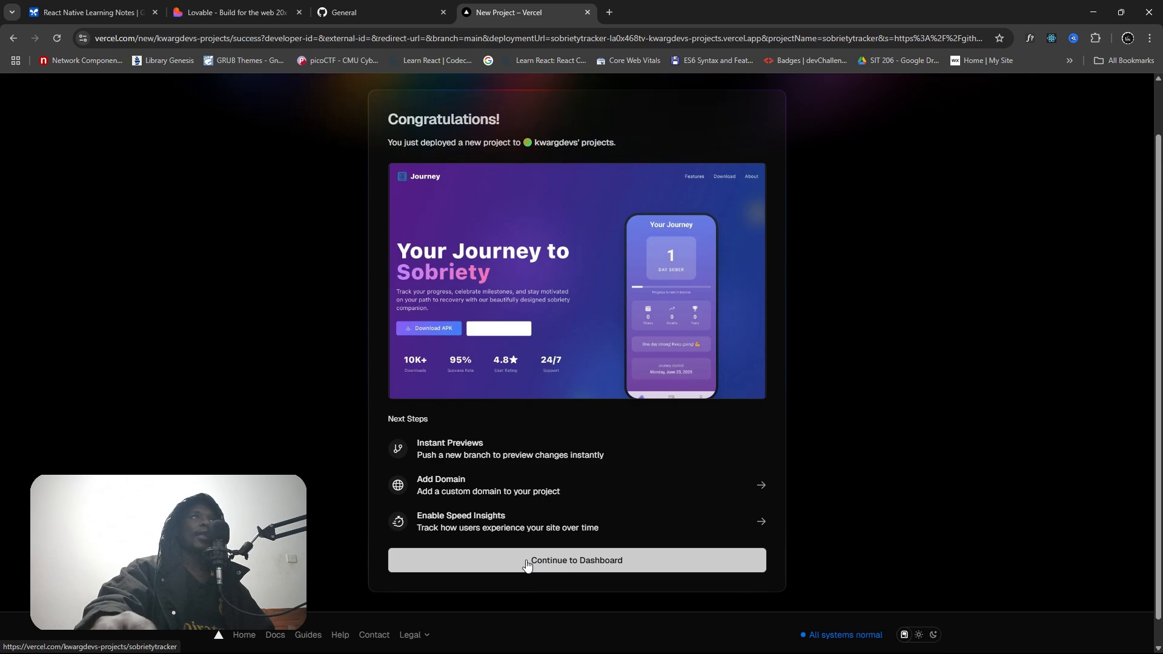
pyautogui.click(254, 7)
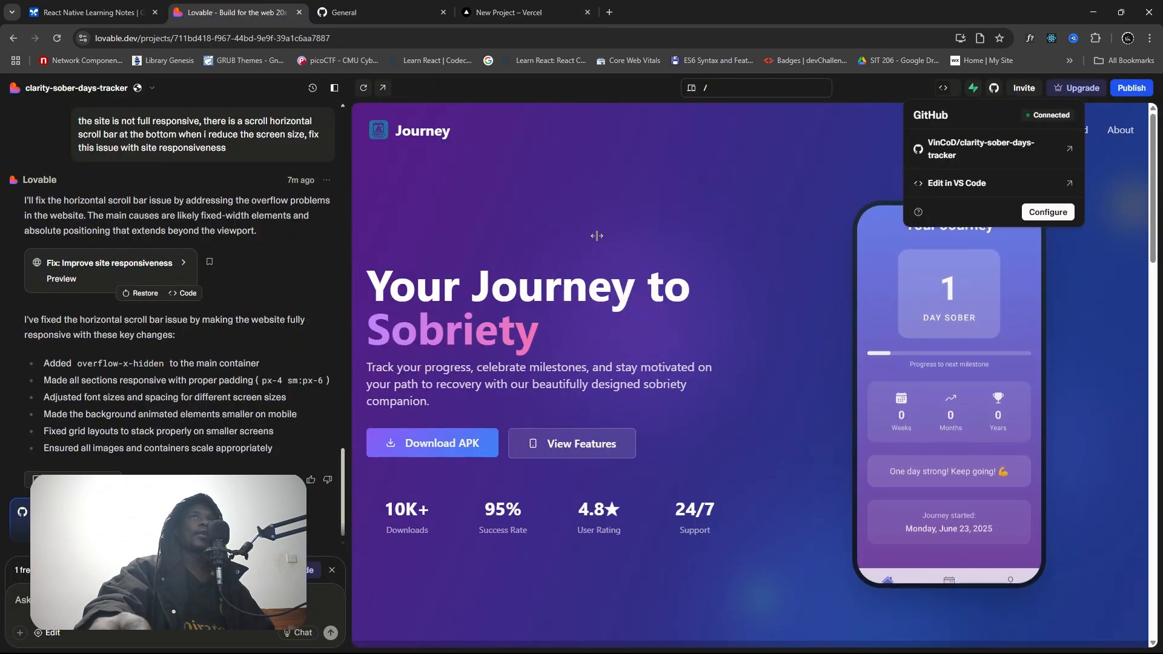
pyautogui.scroll(-5, 381, 217)
pyautogui.click(521, 12)
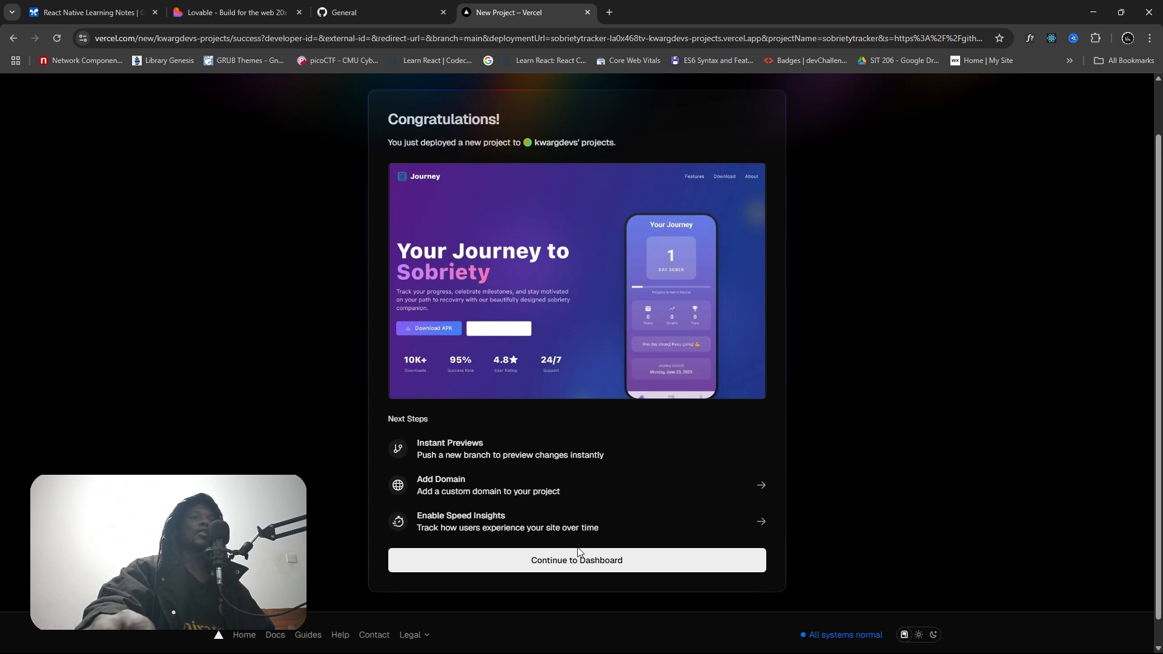
# - Continue to the sobrietytracker project dashboard and open the live site through its sobrietytracker.vercel.app domain
pyautogui.scroll(-1, 478, 571)
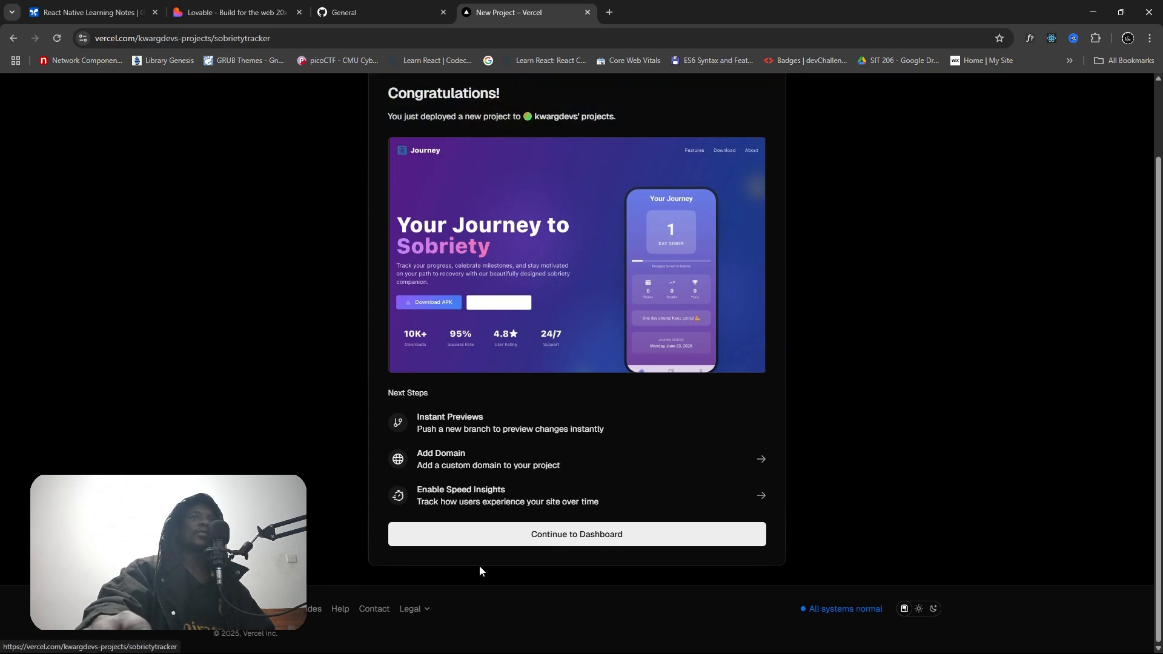
pyautogui.click(561, 544)
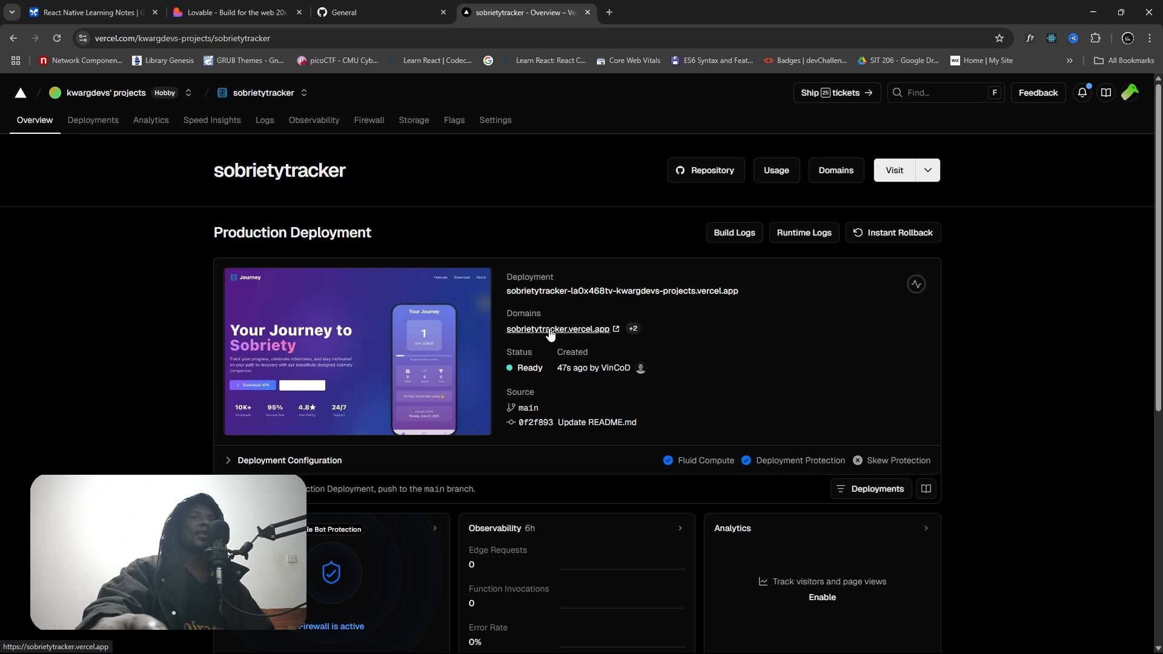
pyautogui.click(564, 330)
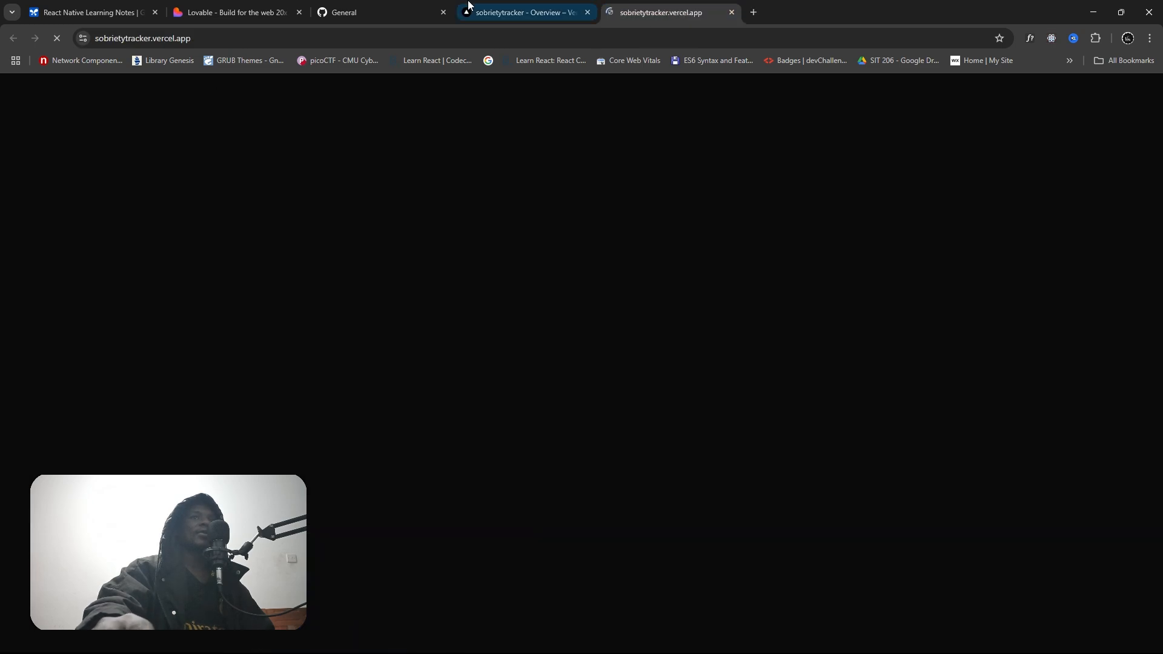
pyautogui.click(484, 12)
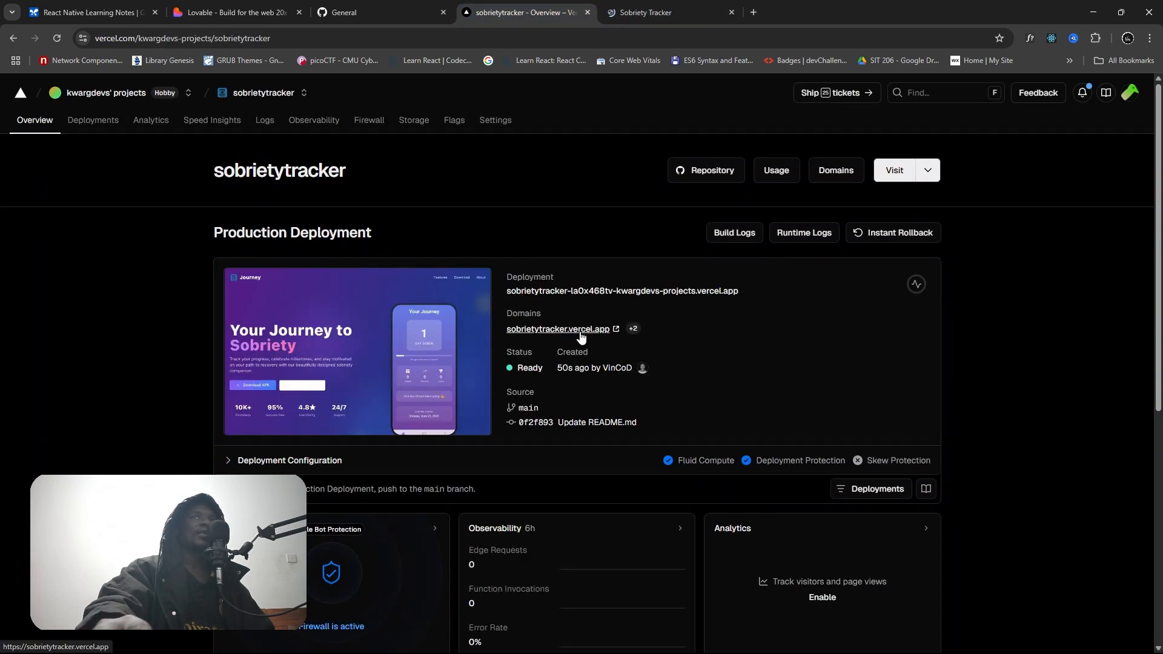
pyautogui.click(640, 15)
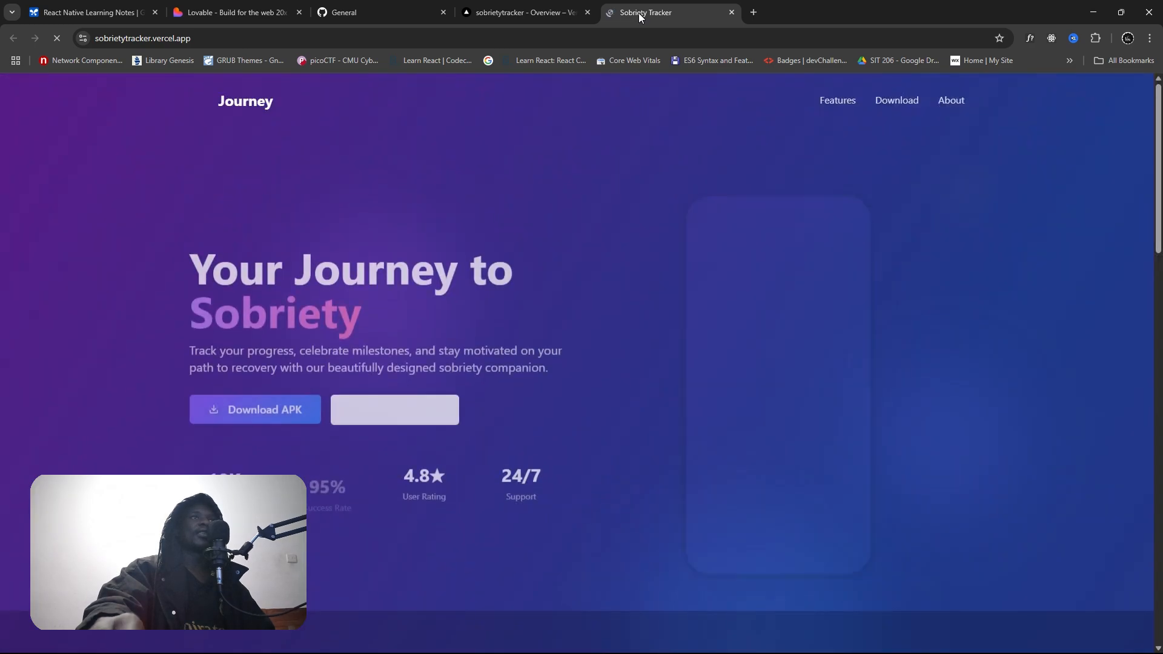
# - Examine the deployed landing page from the hero section to the footer and reload it
pyautogui.scroll(-15, 625, 322)
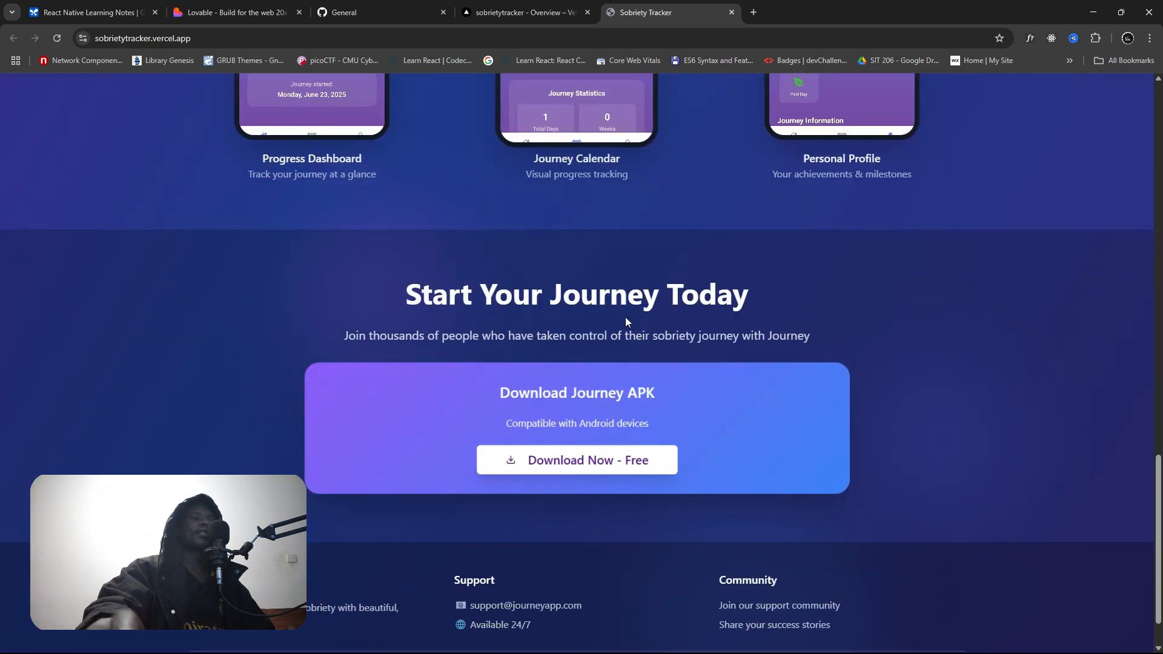
pyautogui.scroll(1, 626, 322)
pyautogui.scroll(-1, 626, 321)
pyautogui.scroll(15, 627, 322)
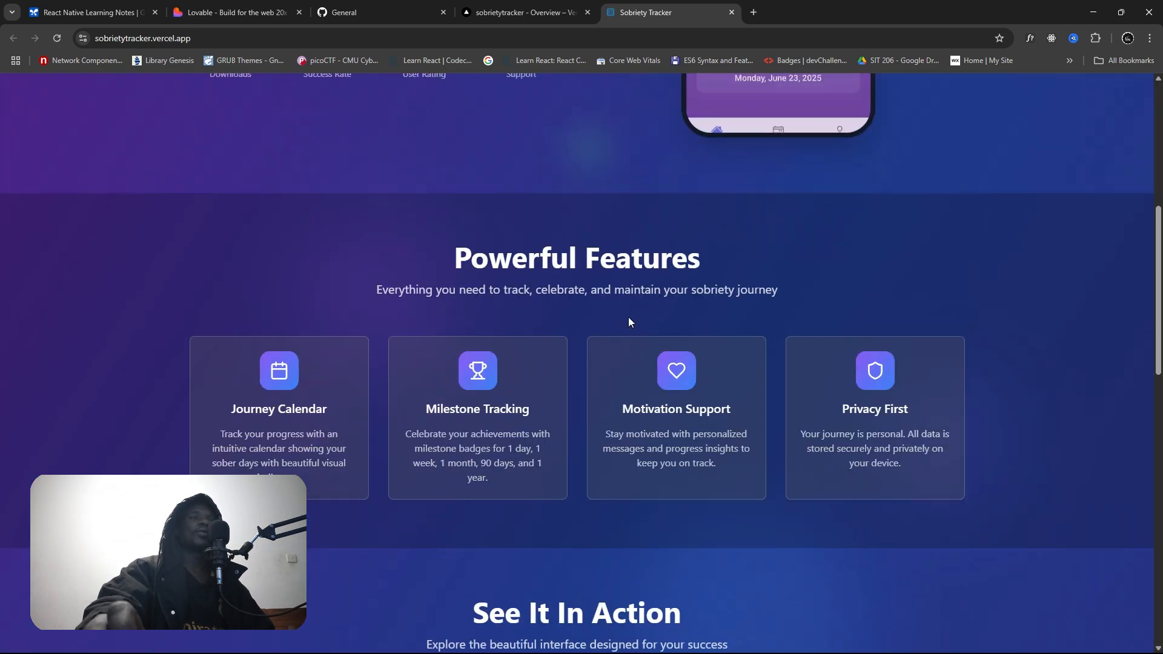
pyautogui.scroll(7, 628, 322)
pyautogui.scroll(-7, 629, 321)
pyautogui.scroll(7, 629, 322)
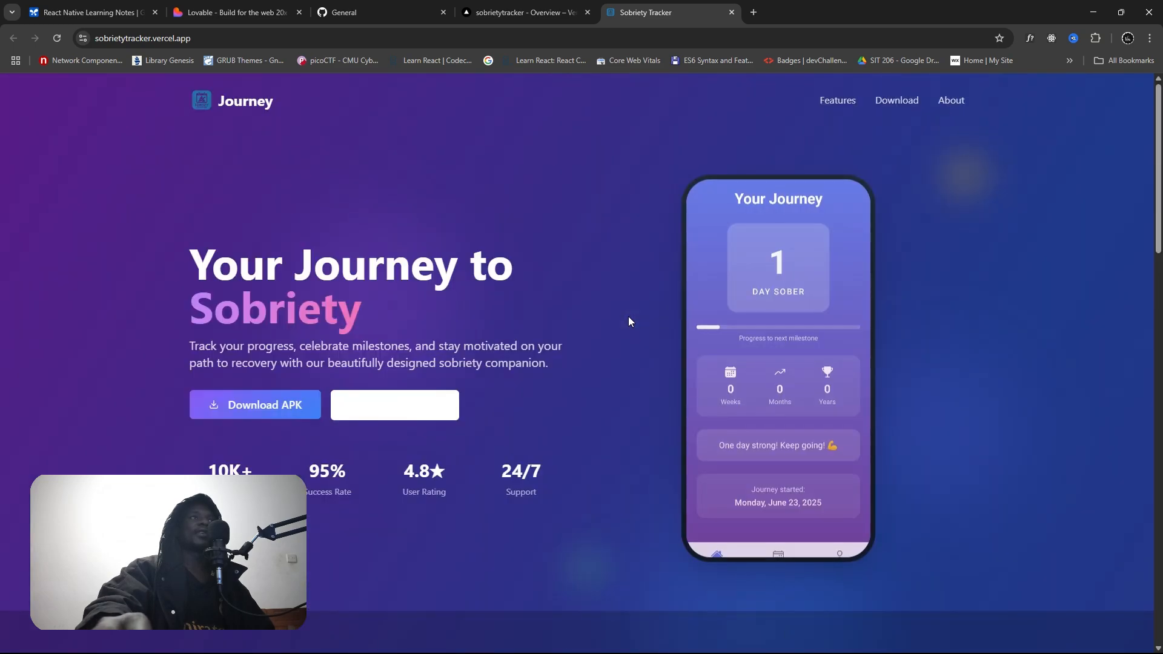
pyautogui.click(58, 39)
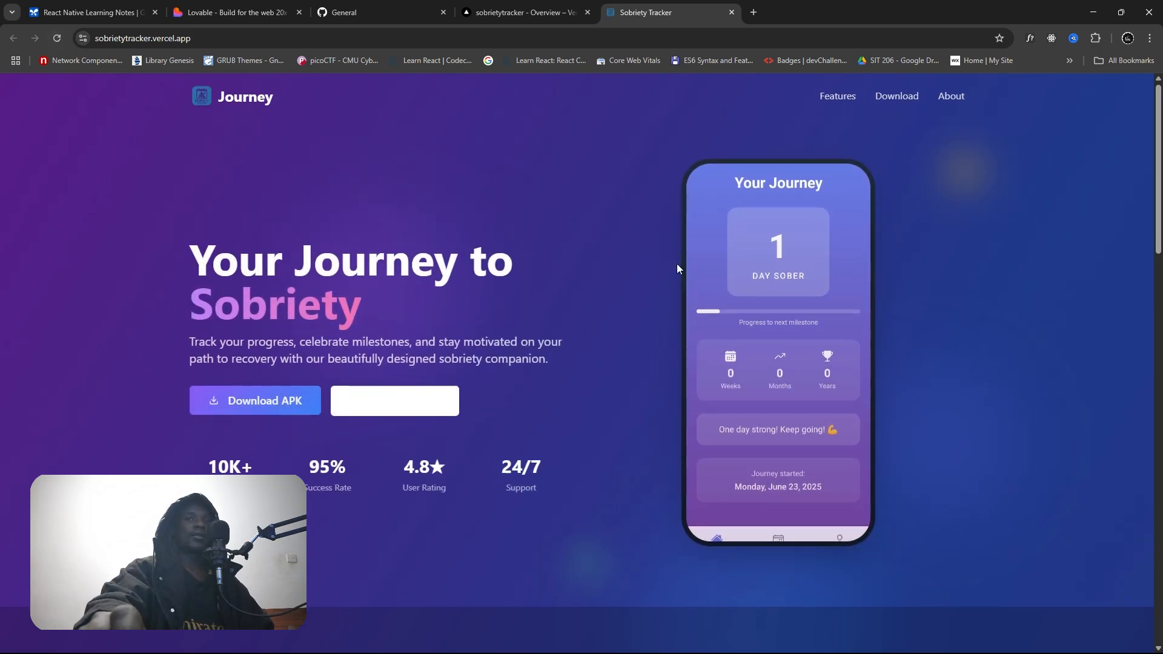
# - Check the live page down to its footer and the project's production deployment overview, closing the duplicate live-site tab
pyautogui.scroll(-20, 682, 263)
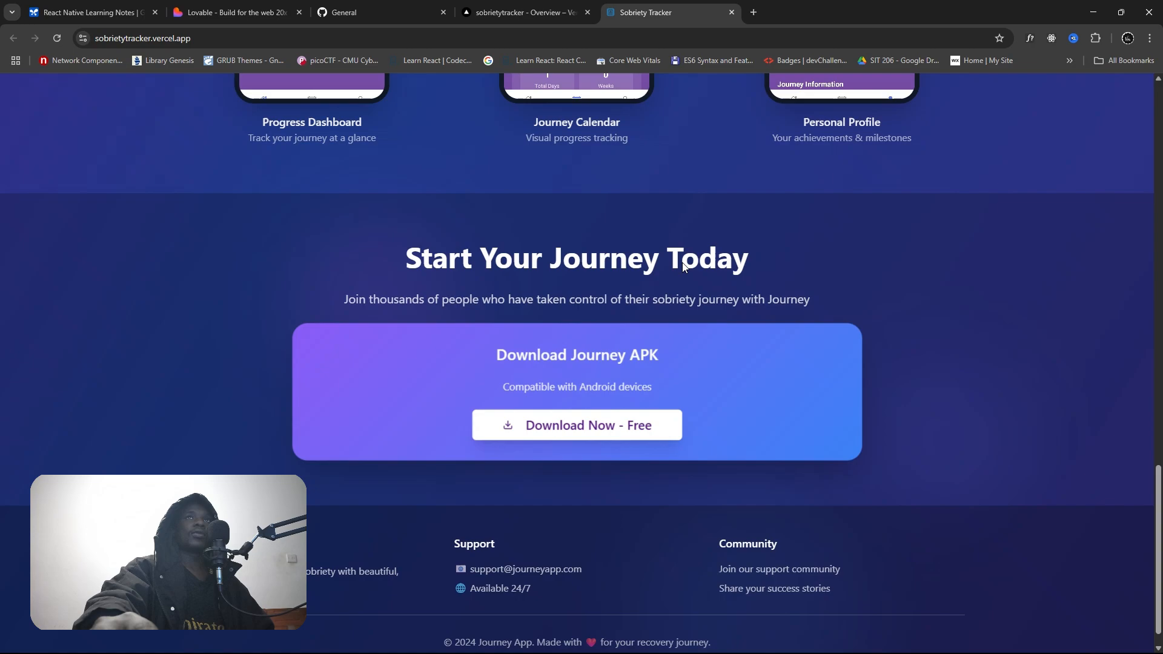
pyautogui.scroll(5, 682, 263)
pyautogui.click(548, 11)
pyautogui.scroll(-3, 578, 206)
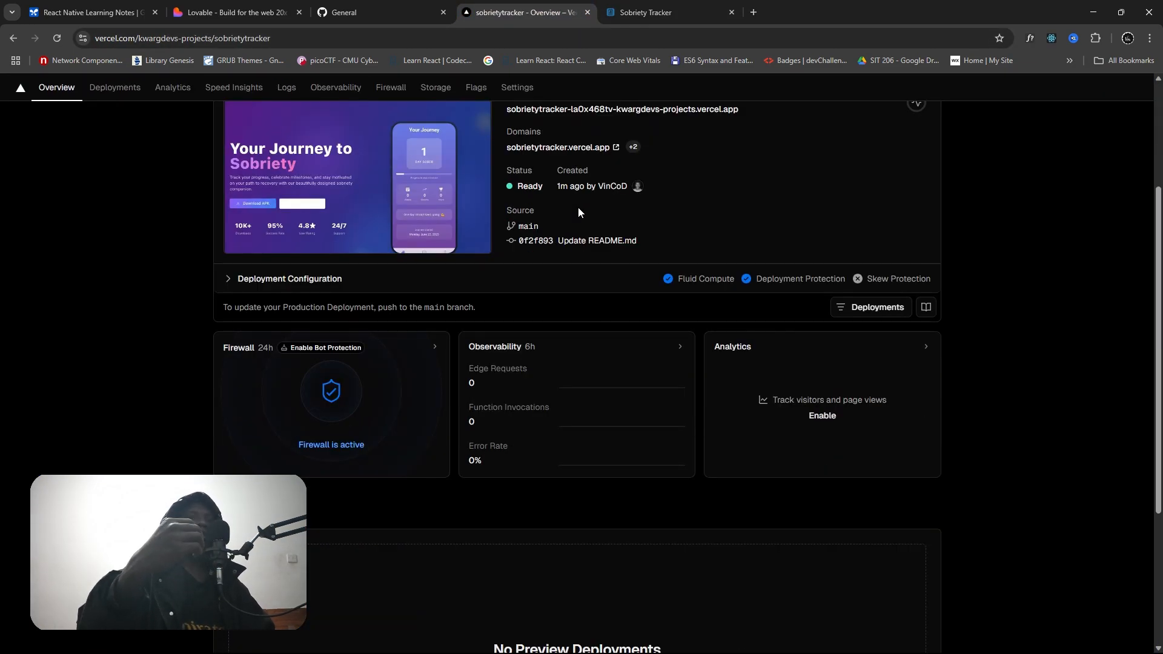
pyautogui.scroll(3, 578, 208)
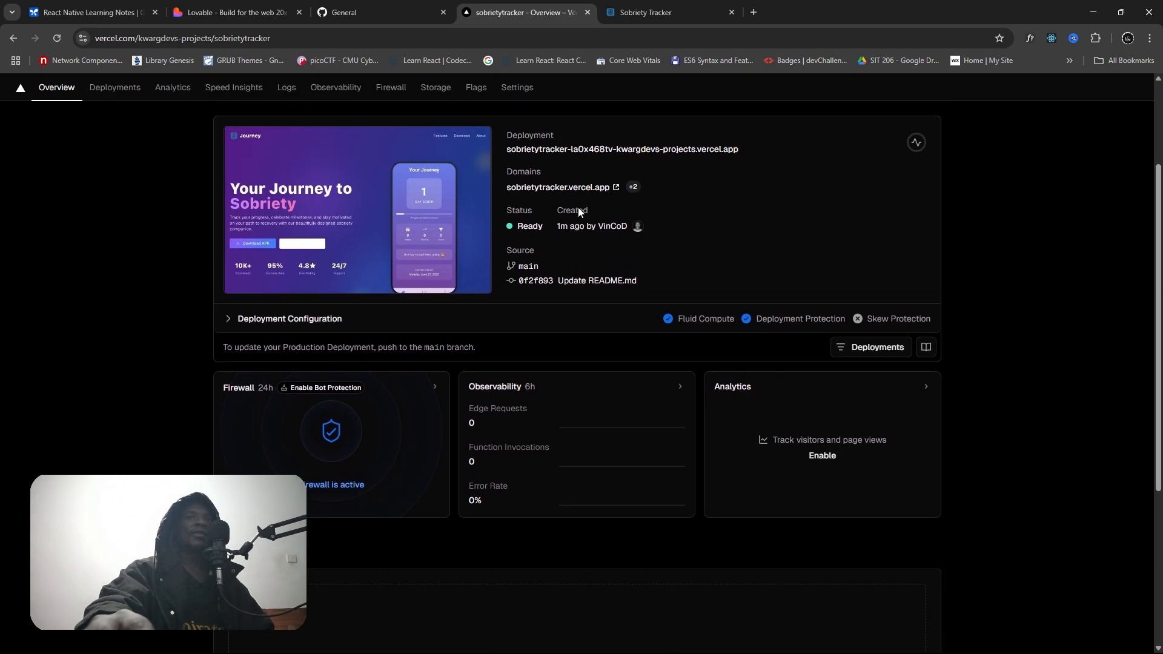
pyautogui.click(570, 332)
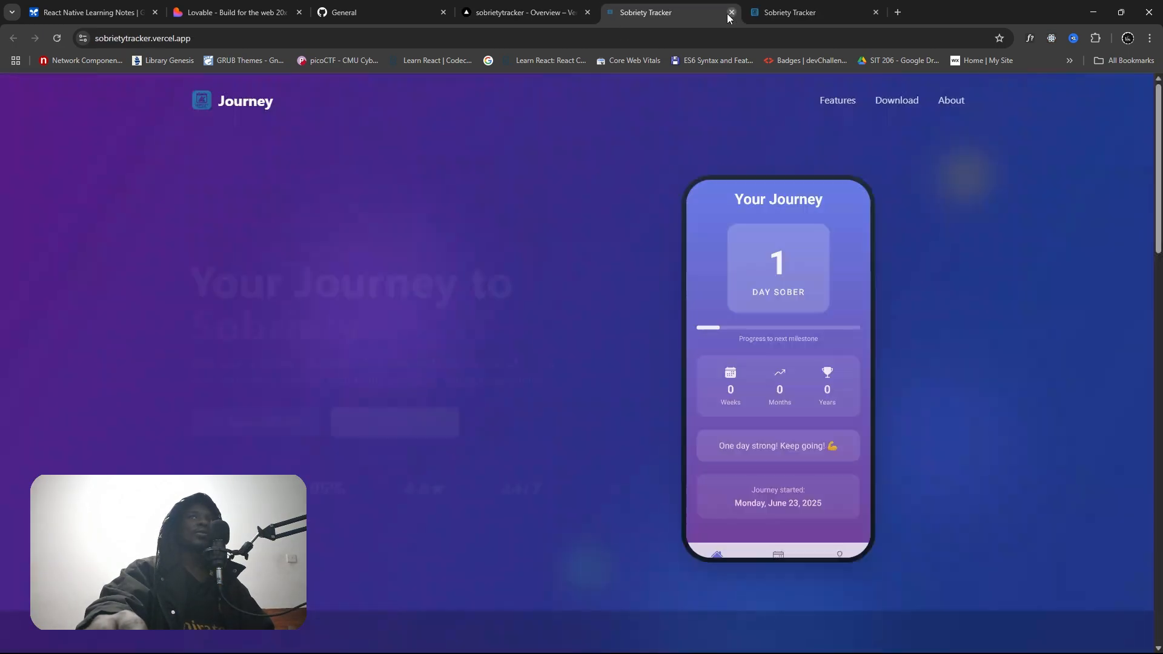
pyautogui.click(732, 12)
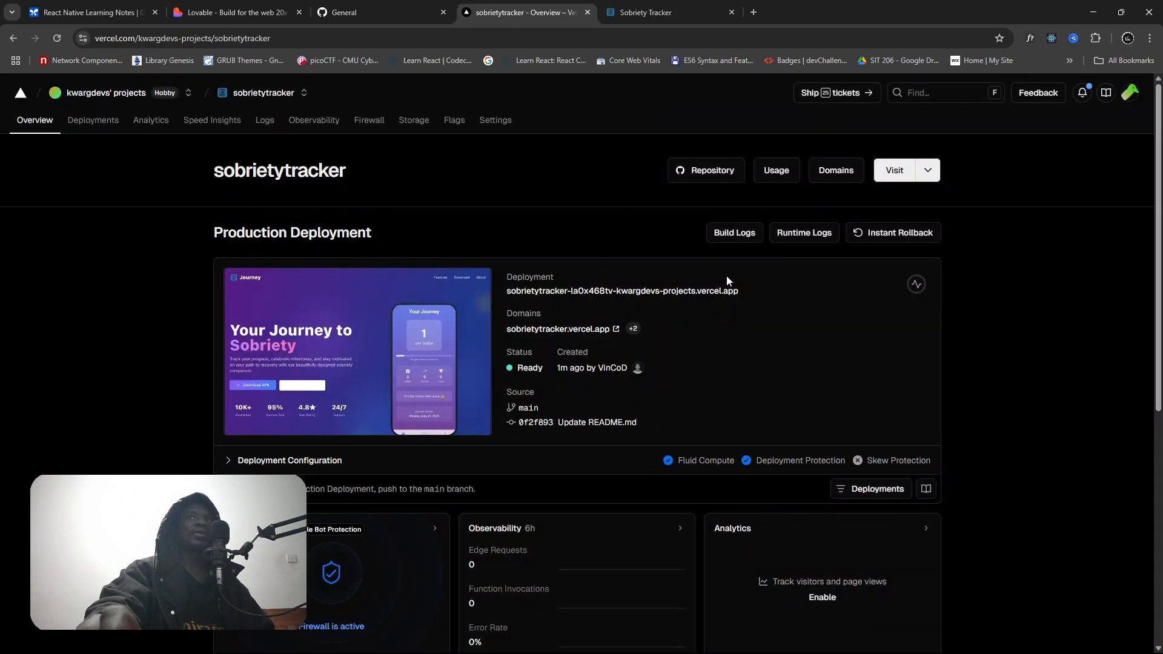
# - Open the domain settings of the sobrietytracker project
pyautogui.click(493, 121)
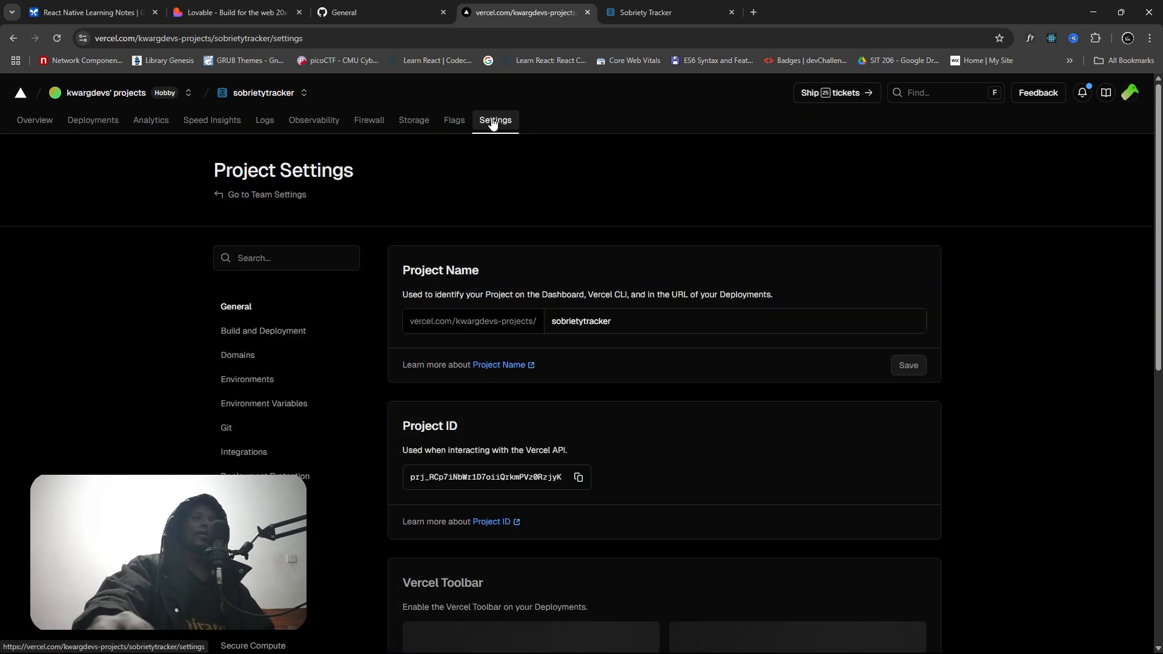
pyautogui.click(259, 362)
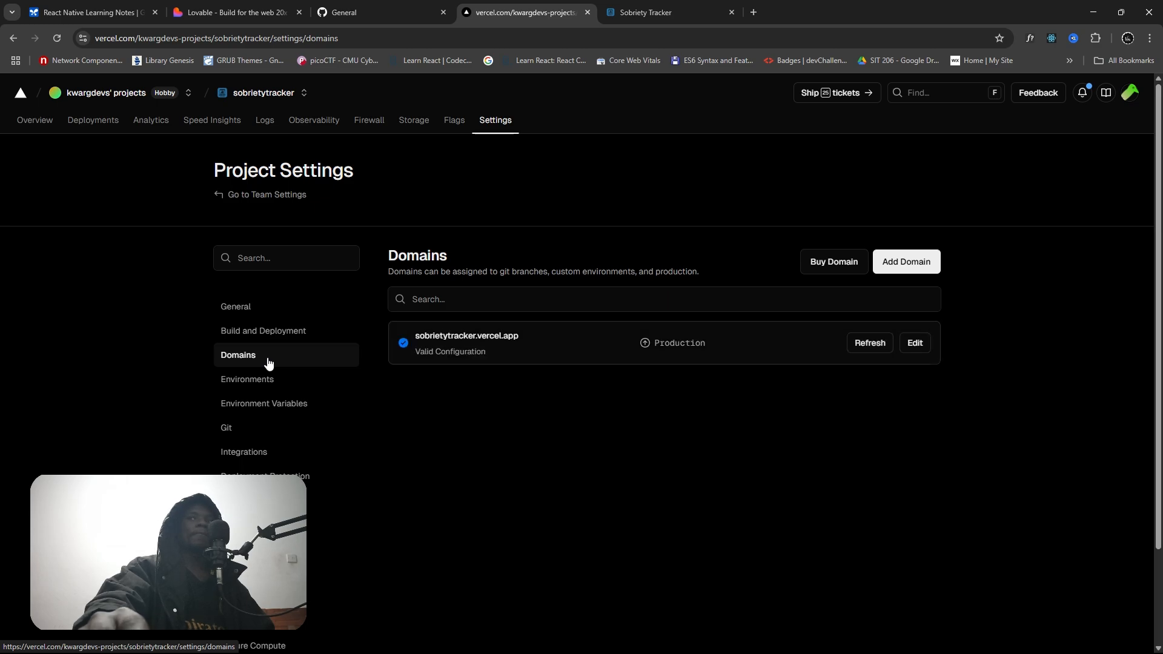
pyautogui.click(924, 261)
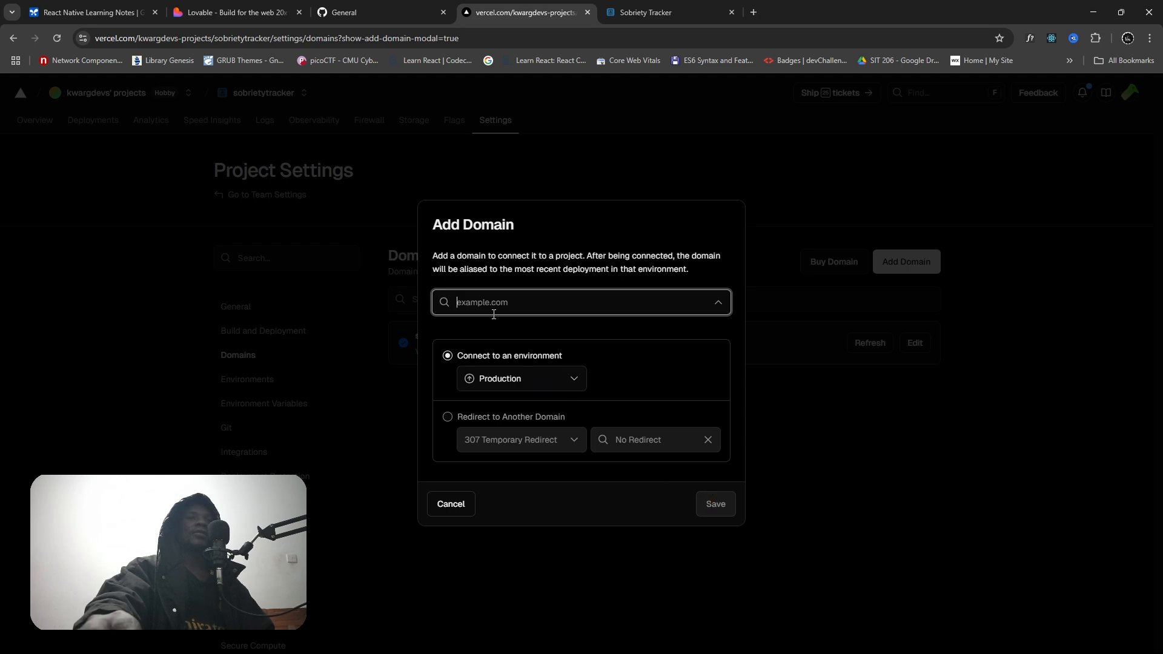
pyautogui.click(517, 379)
pyautogui.click(517, 306)
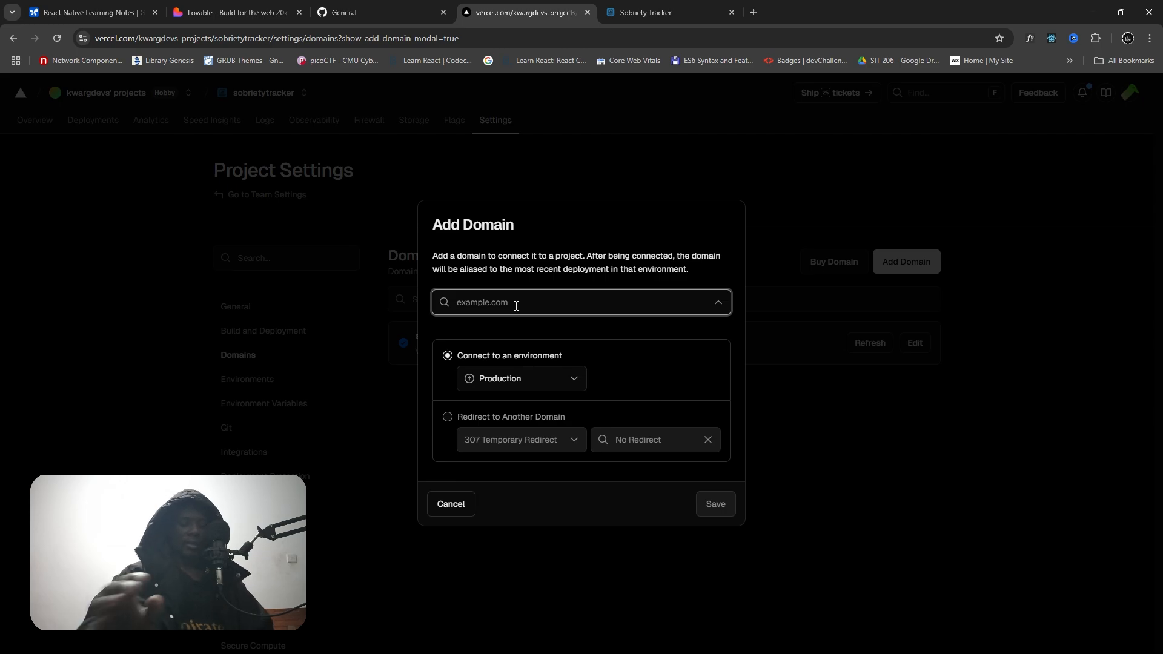
pyautogui.write('so')
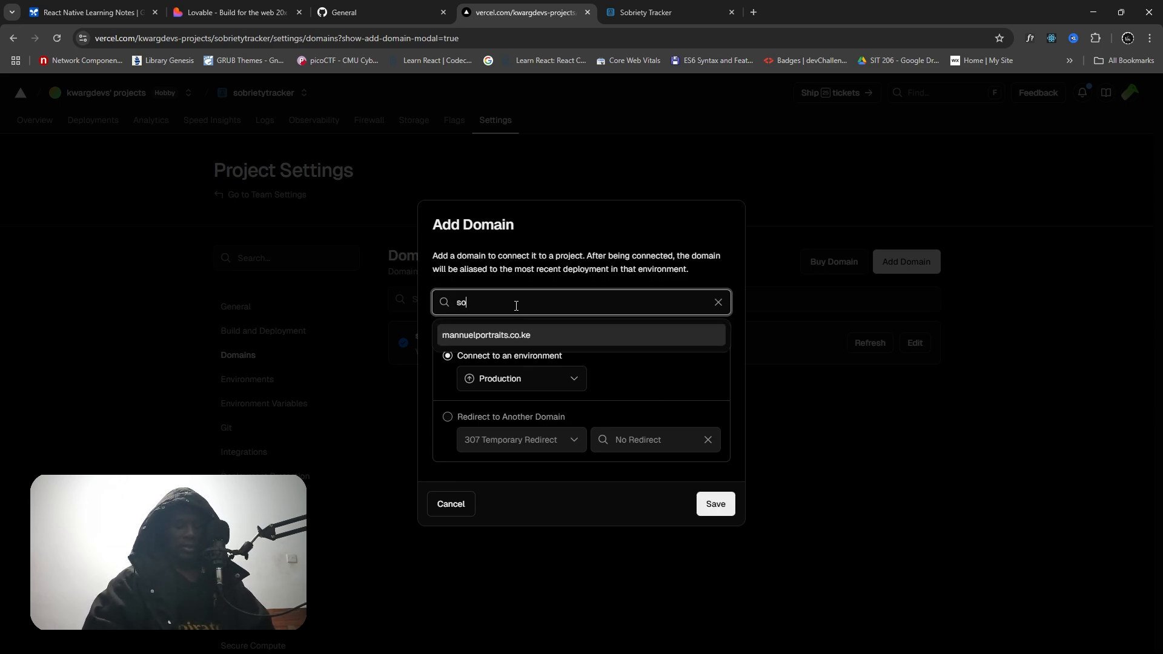
pyautogui.write('briety')
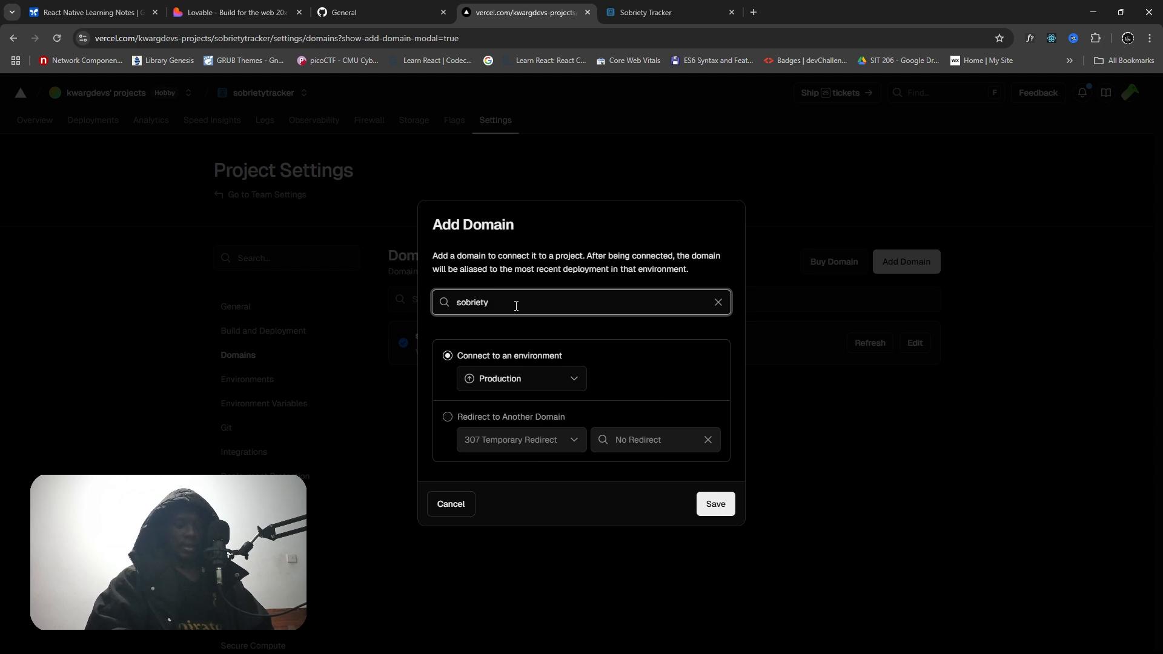
pyautogui.write('track')
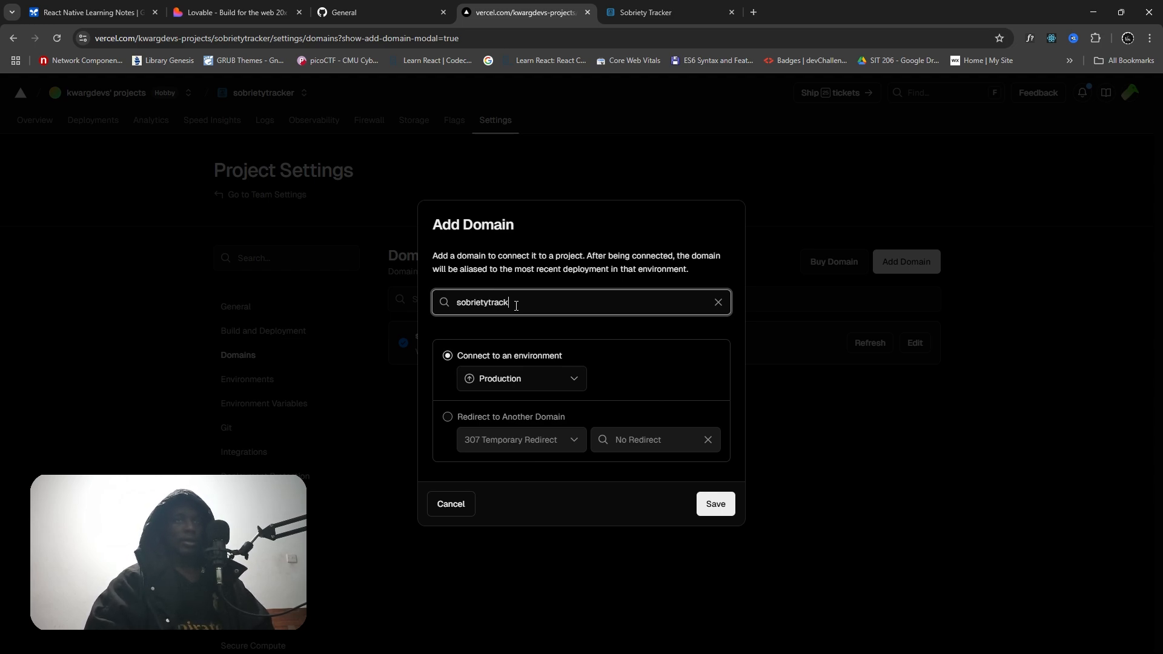
pyautogui.write('er.com')
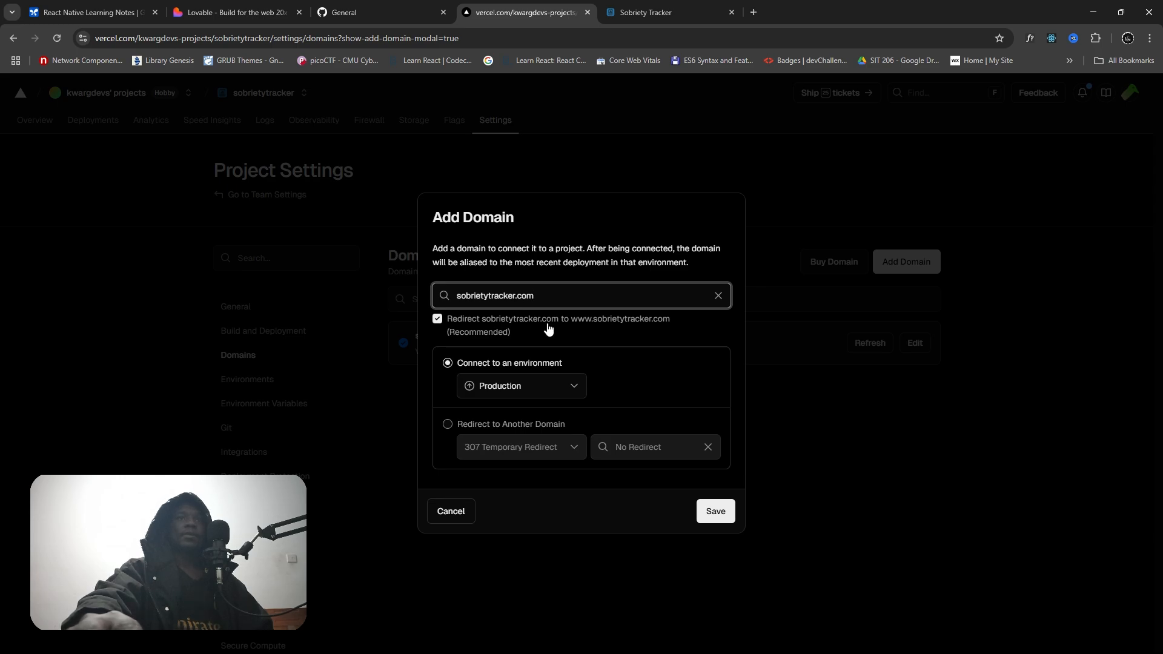
pyautogui.click(542, 387)
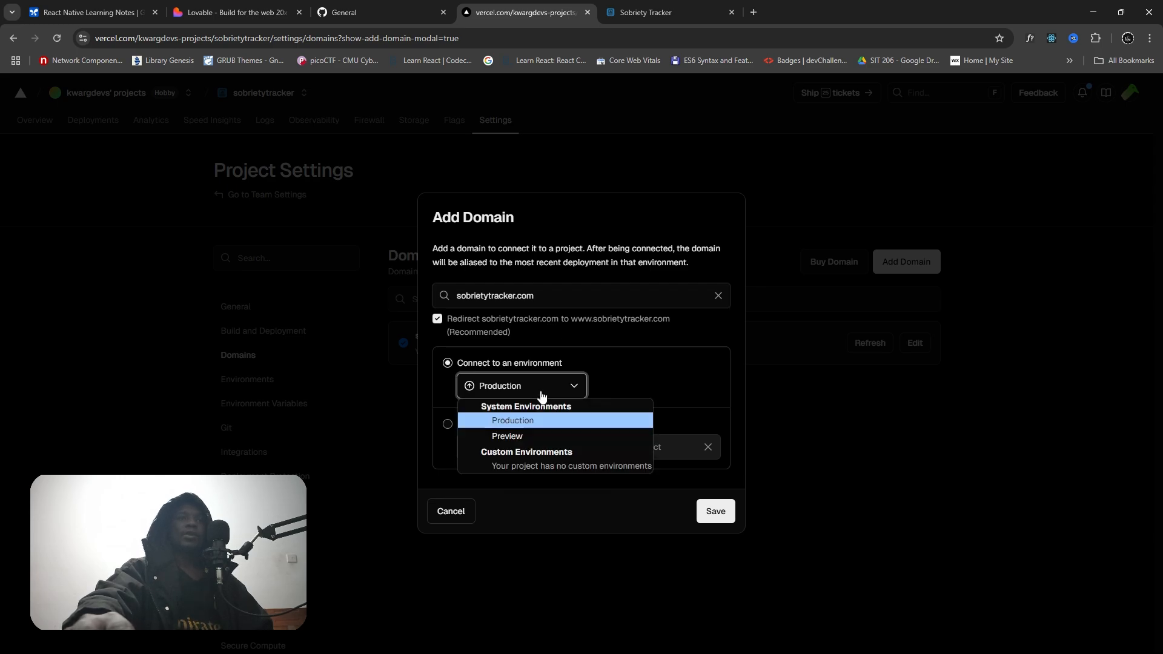
pyautogui.click(754, 375)
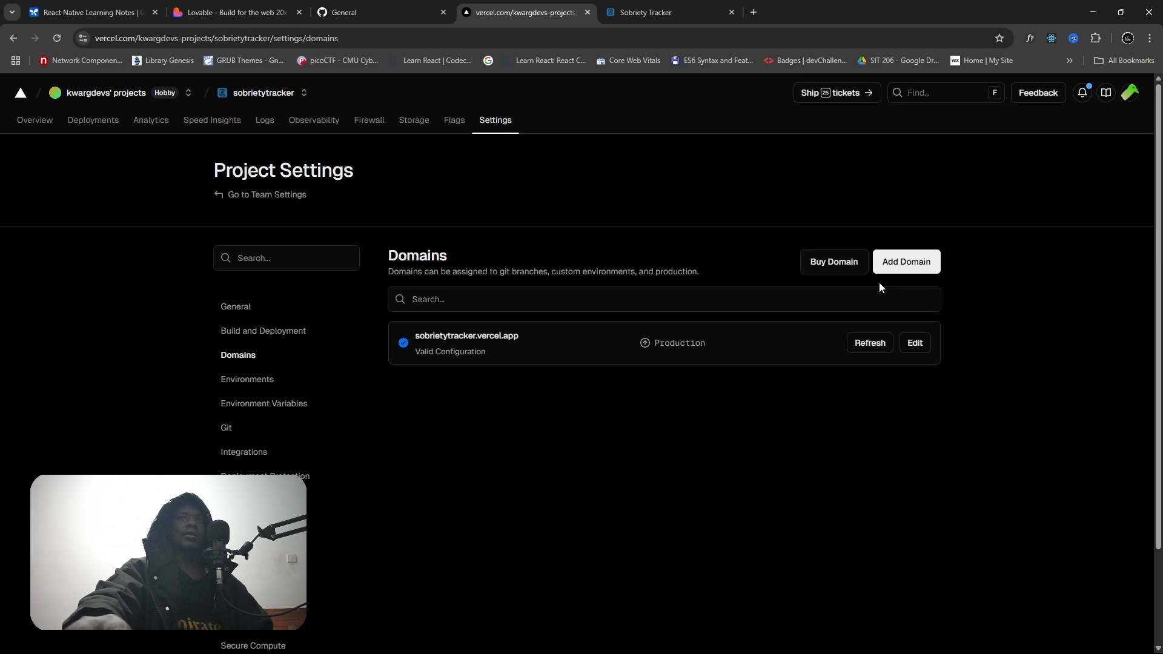
pyautogui.click(902, 263)
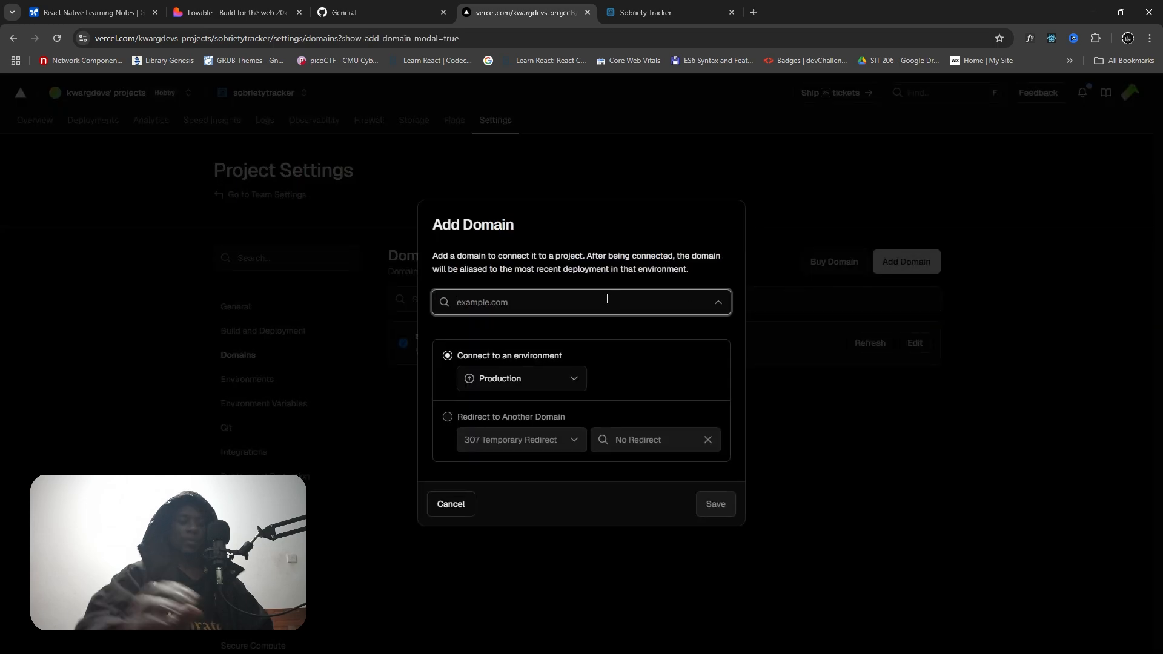
pyautogui.write('sobr')
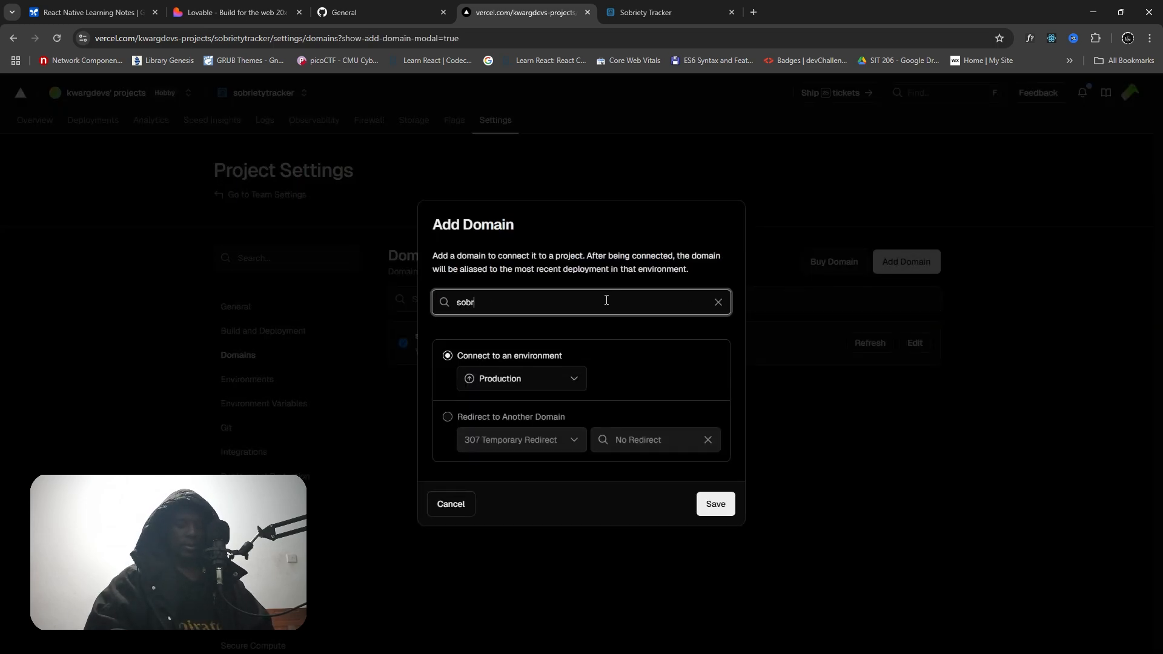
pyautogui.write('ietyt')
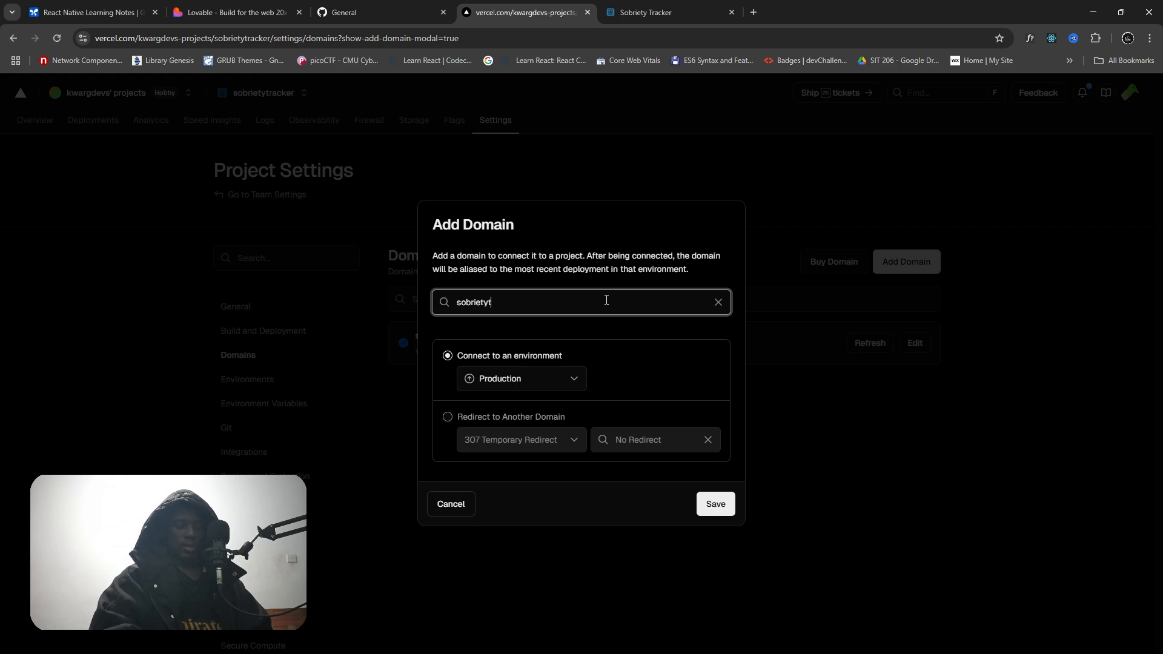
pyautogui.write('racker')
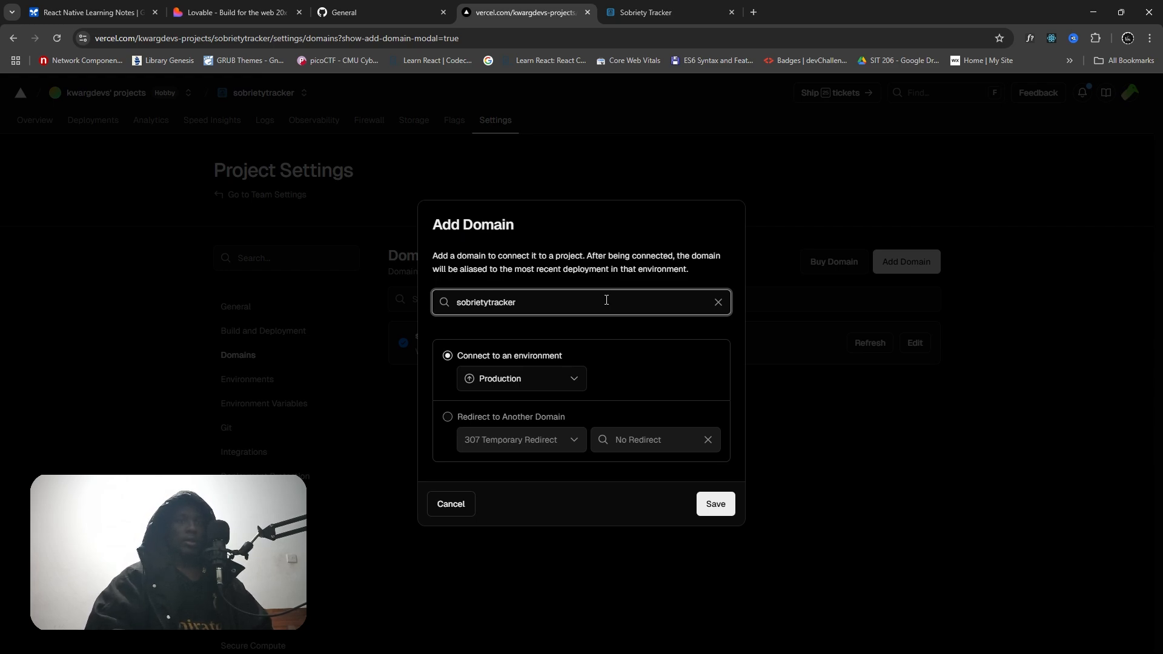
pyautogui.write('.com')
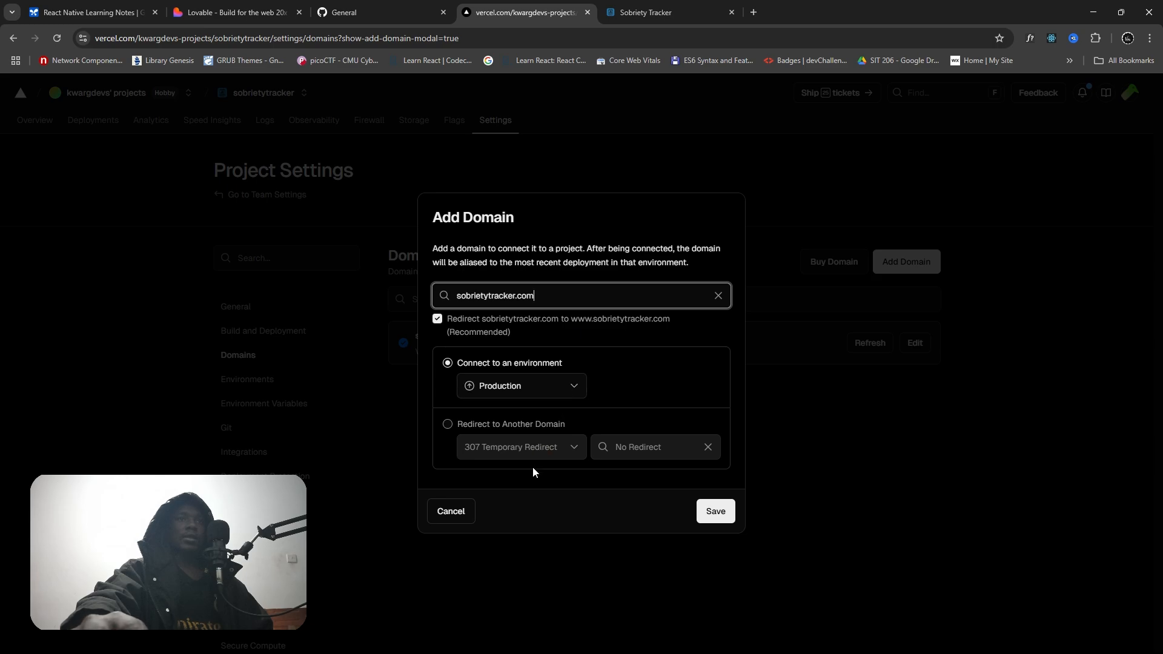
pyautogui.click(471, 430)
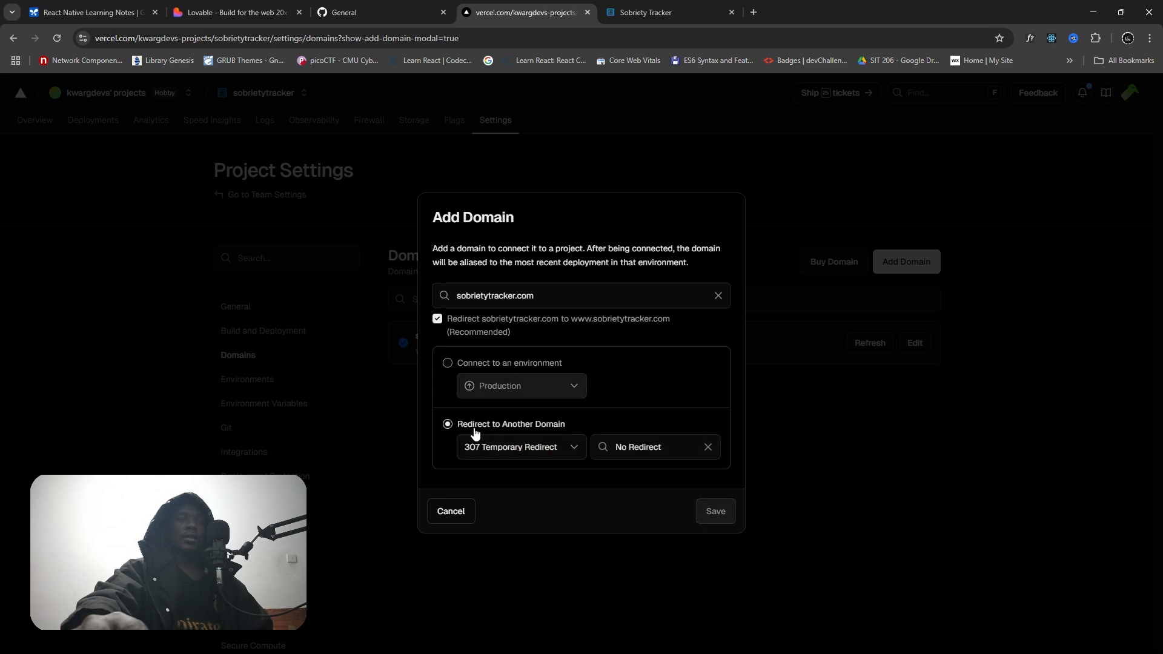
pyautogui.click(490, 447)
pyautogui.click(490, 447)
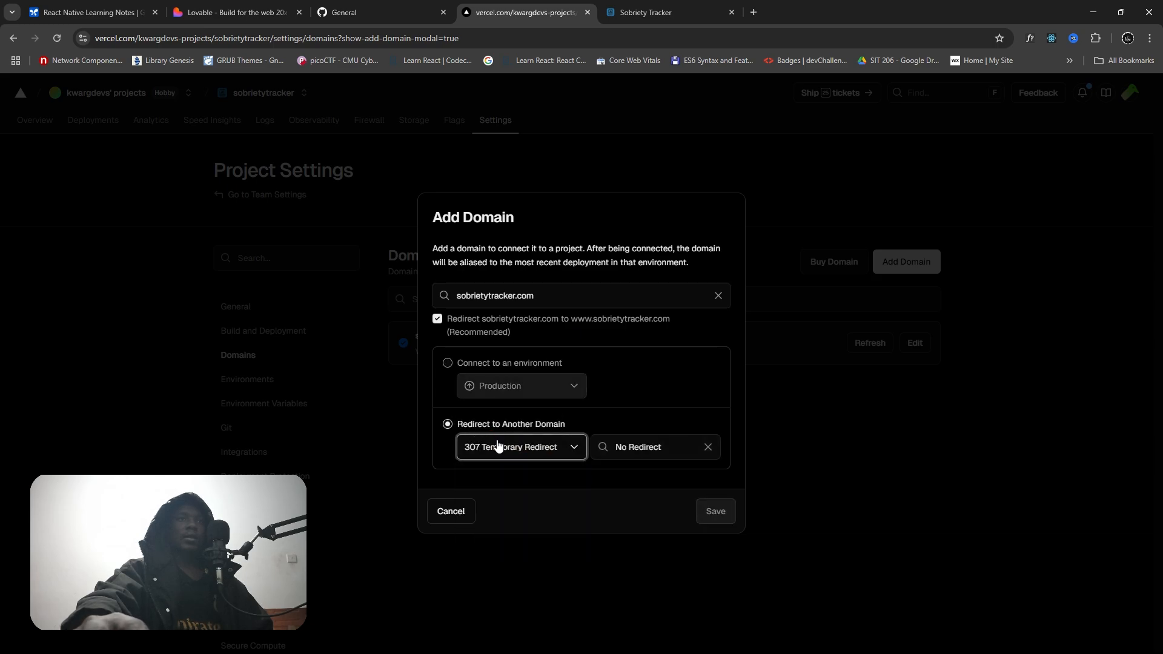
pyautogui.click(447, 362)
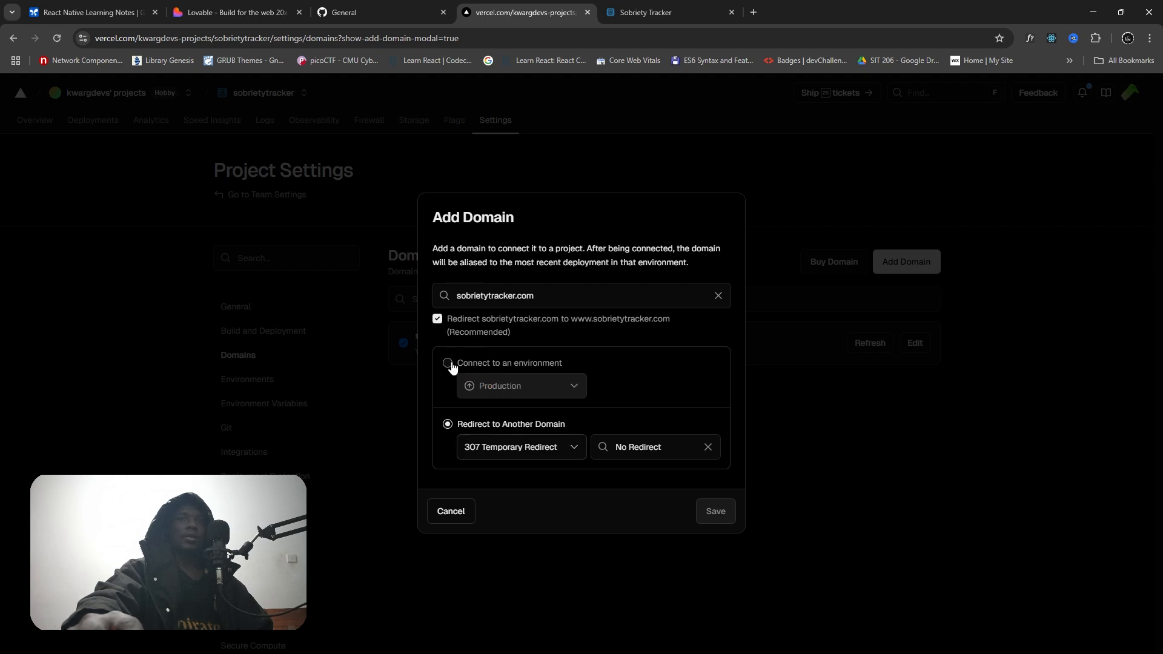
pyautogui.click(719, 515)
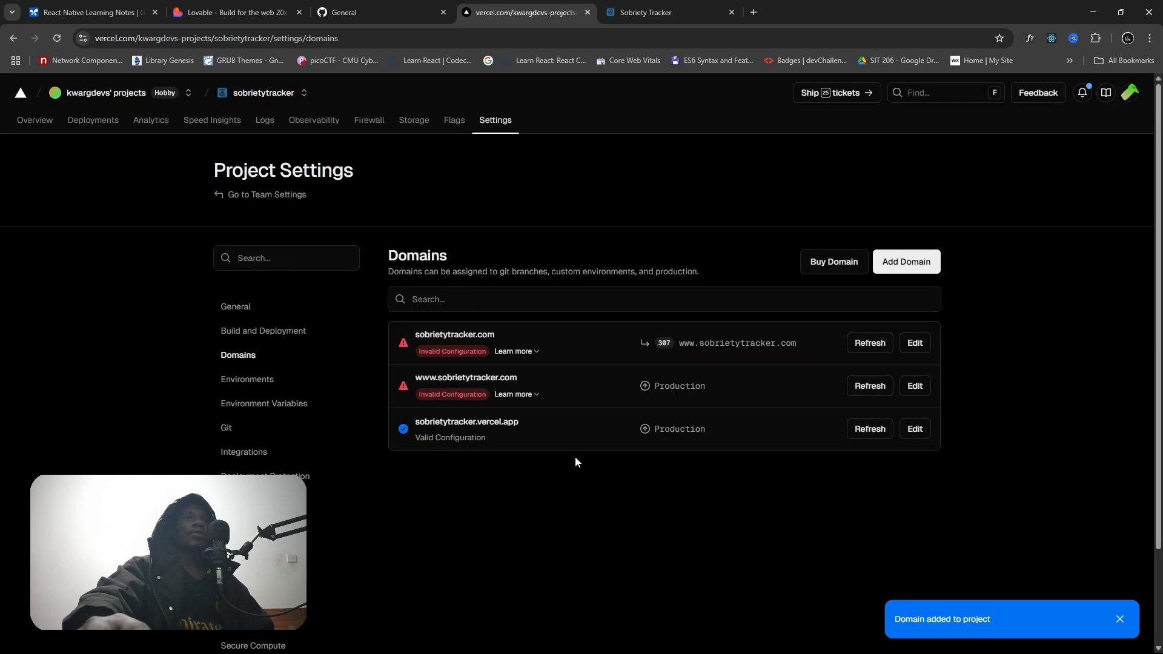
# - Examine the DNS records and Vercel DNS nameservers required for sobrietytracker.com, and copy the first nameserver
pyautogui.click(459, 341)
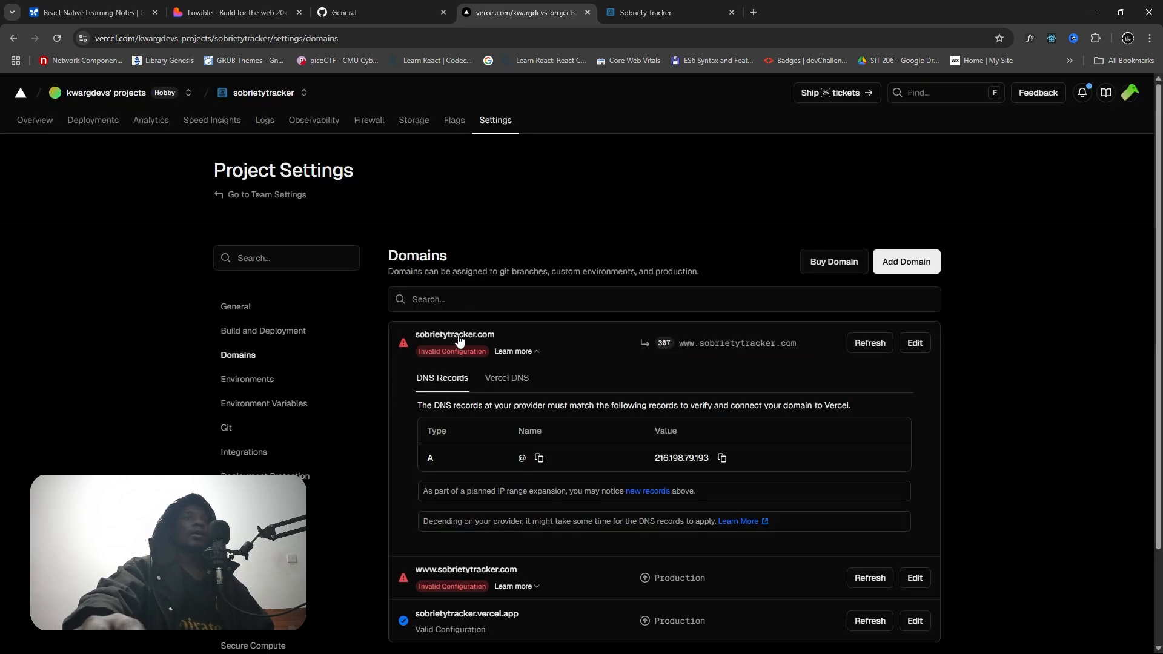
pyautogui.click(499, 378)
pyautogui.click(514, 459)
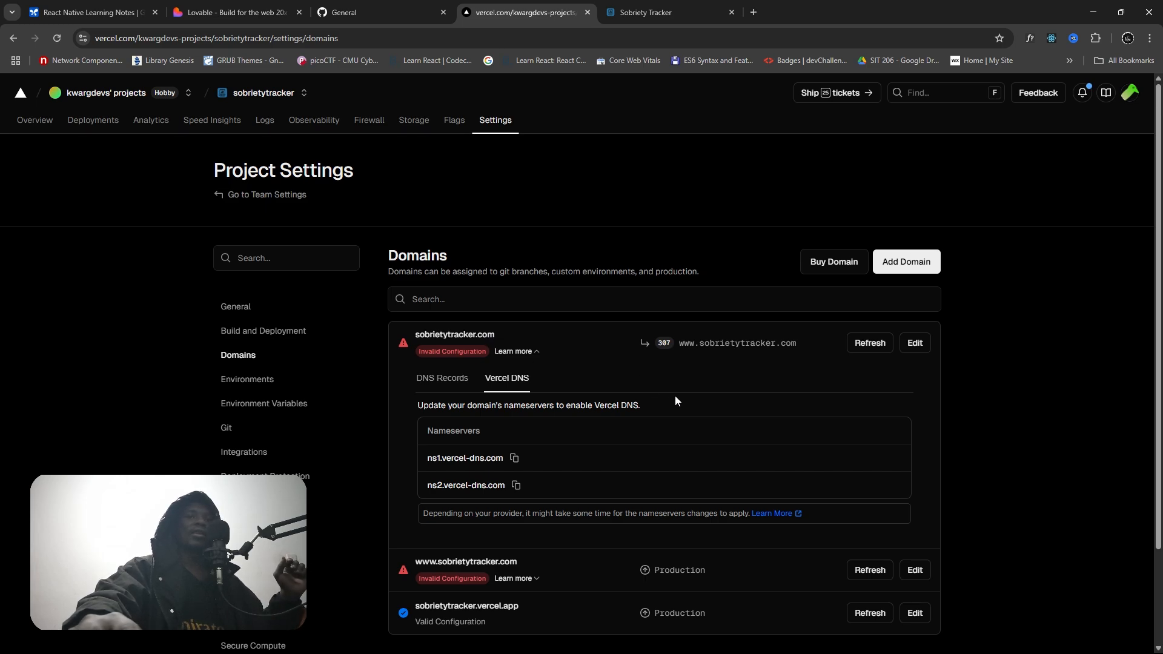
pyautogui.click(914, 346)
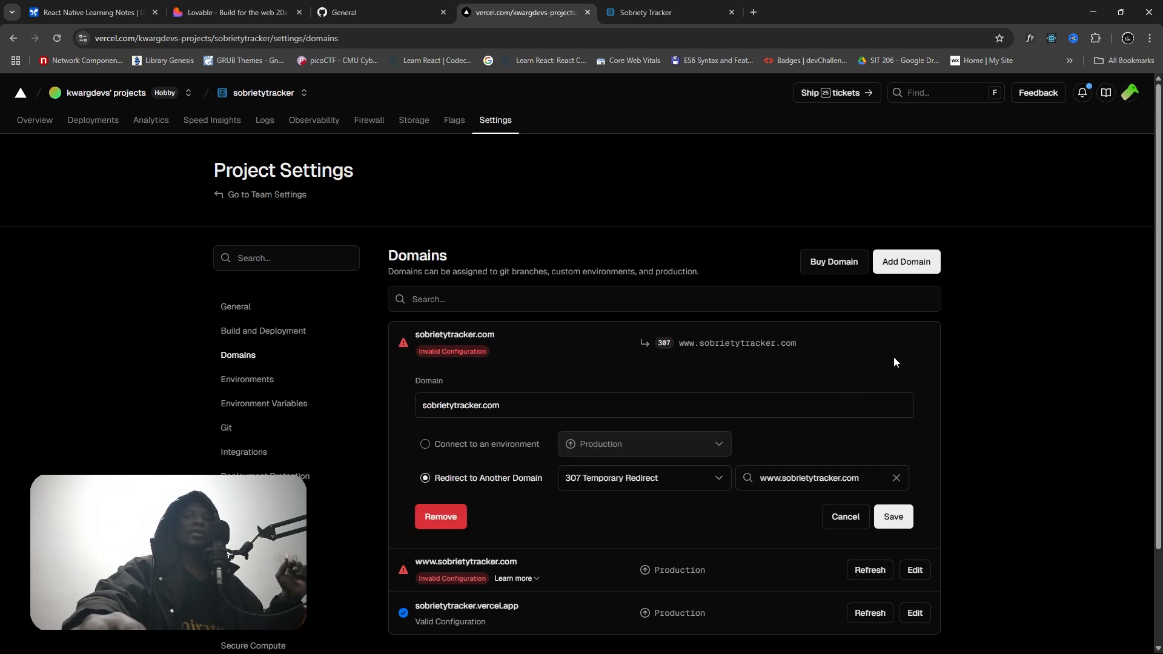
pyautogui.click(434, 517)
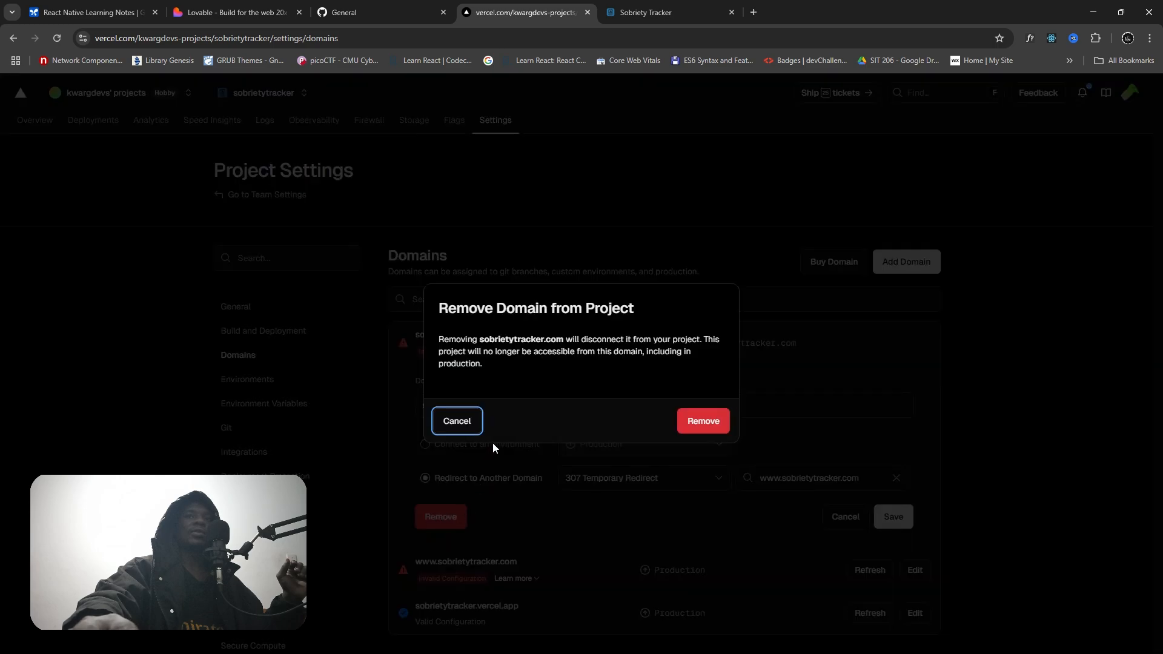
pyautogui.click(696, 422)
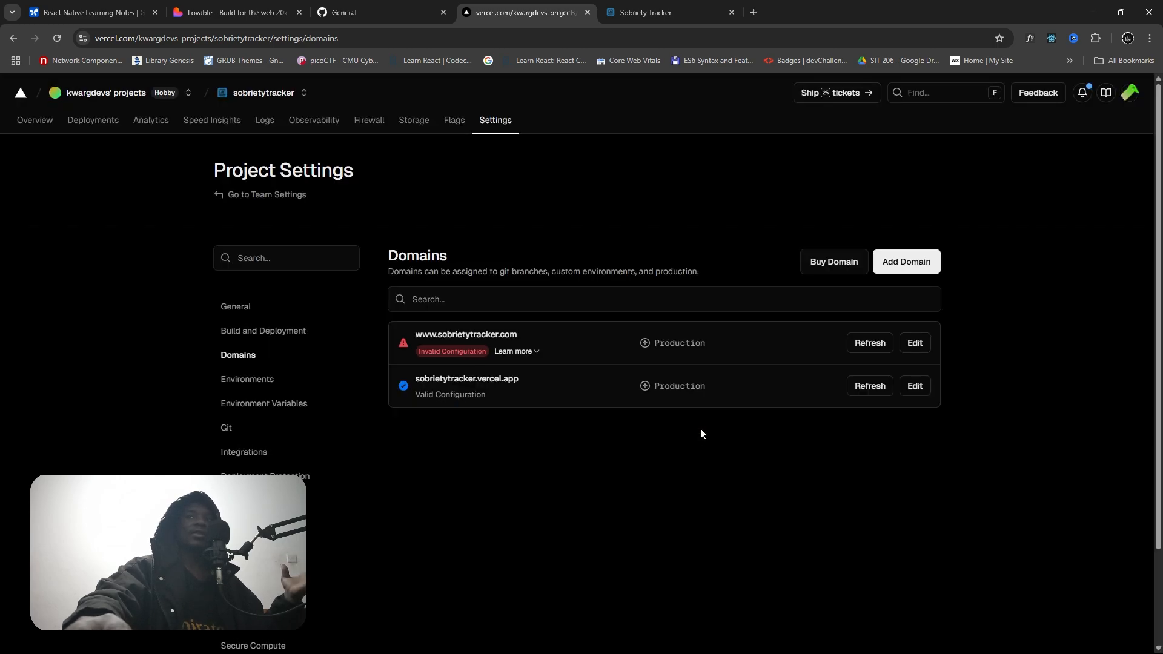
pyautogui.click(913, 343)
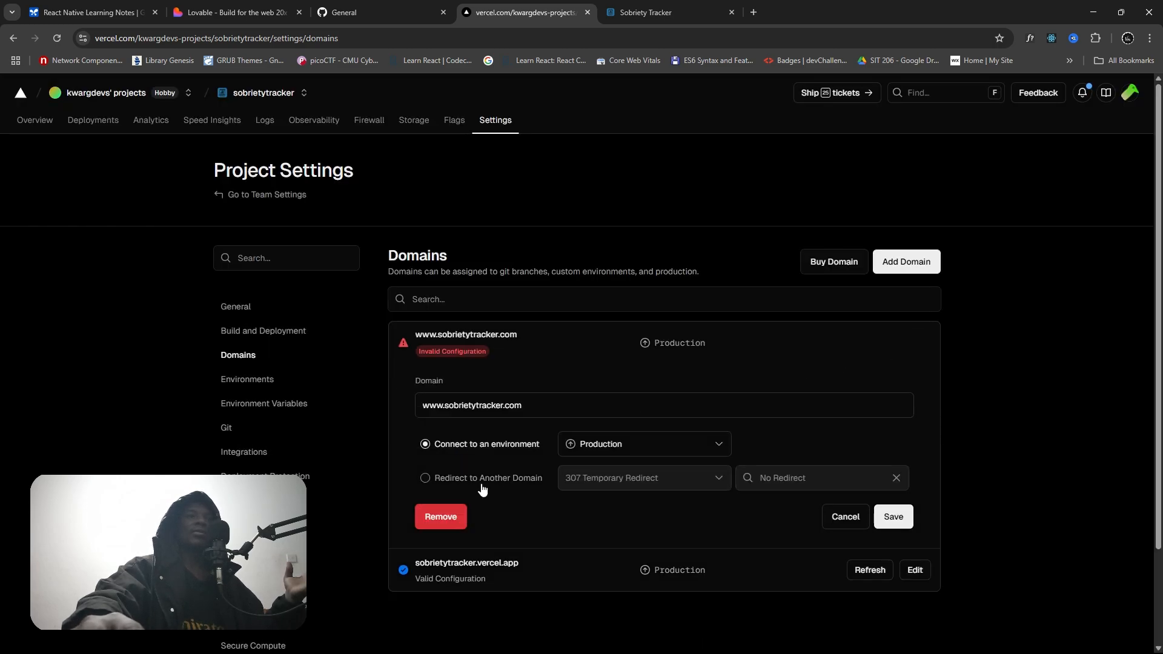
pyautogui.click(440, 516)
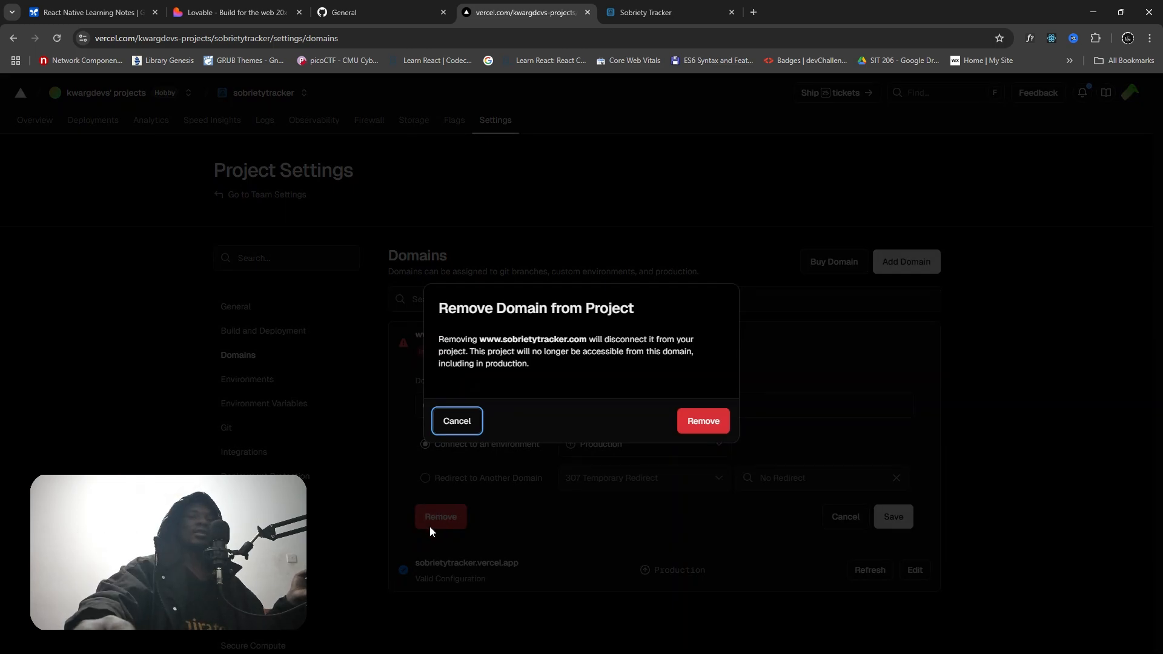
pyautogui.click(719, 420)
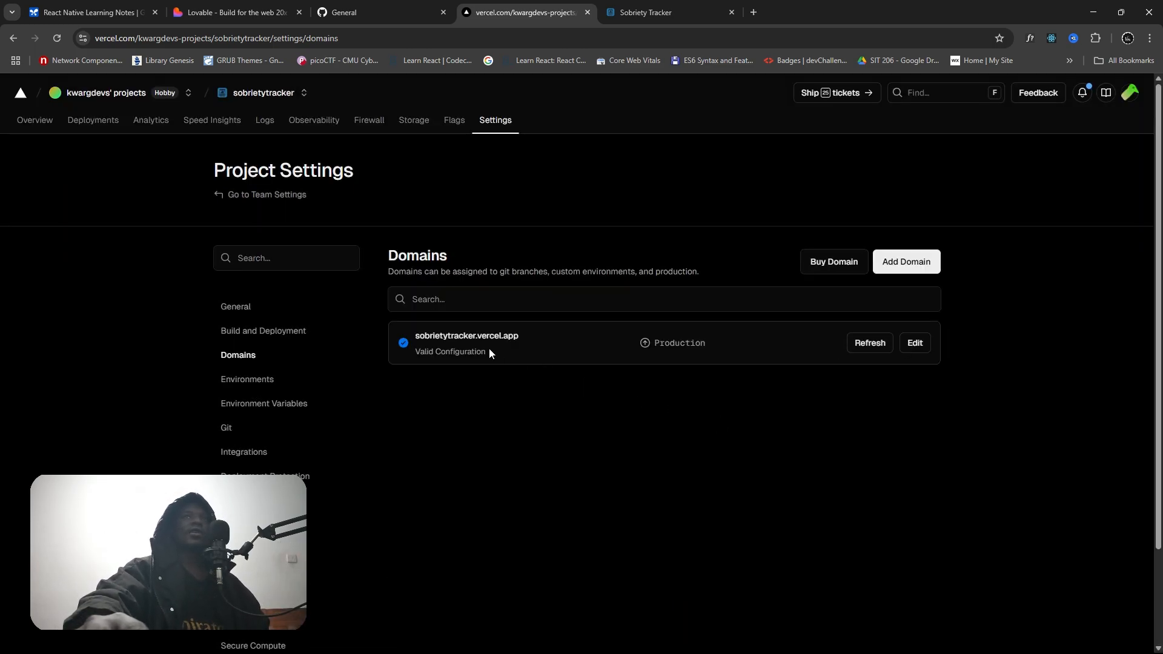
# - Return to the live site, look over its app screenshots section and select the page's address
pyautogui.click(645, 12)
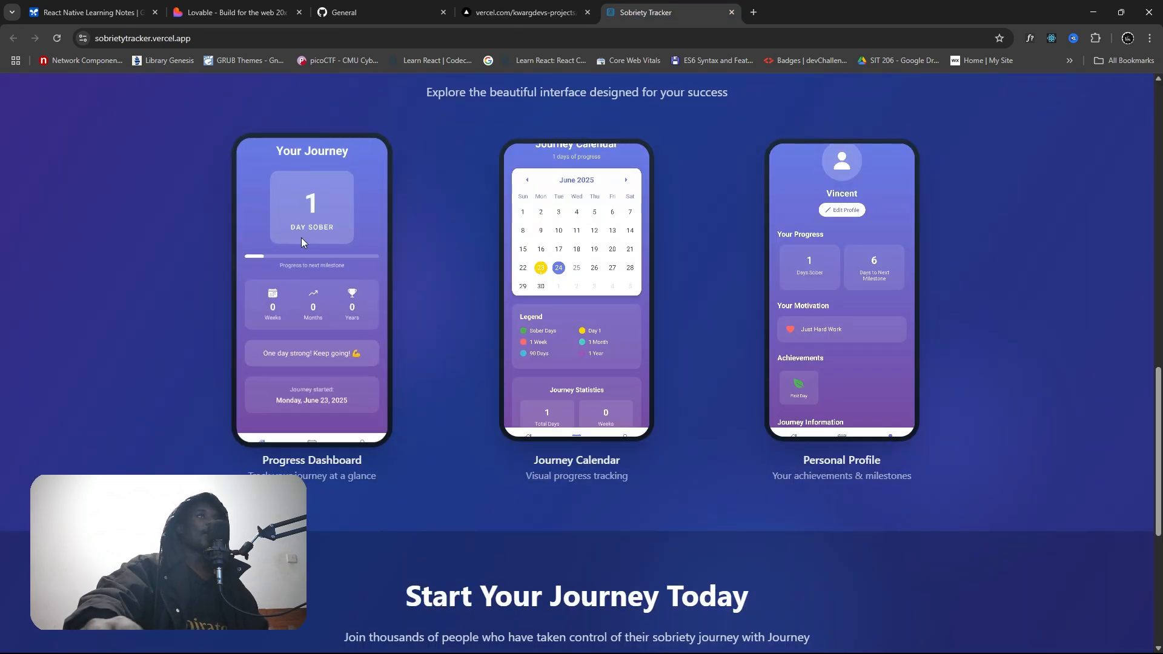
pyautogui.scroll(-6, 326, 248)
pyautogui.scroll(7, 195, 140)
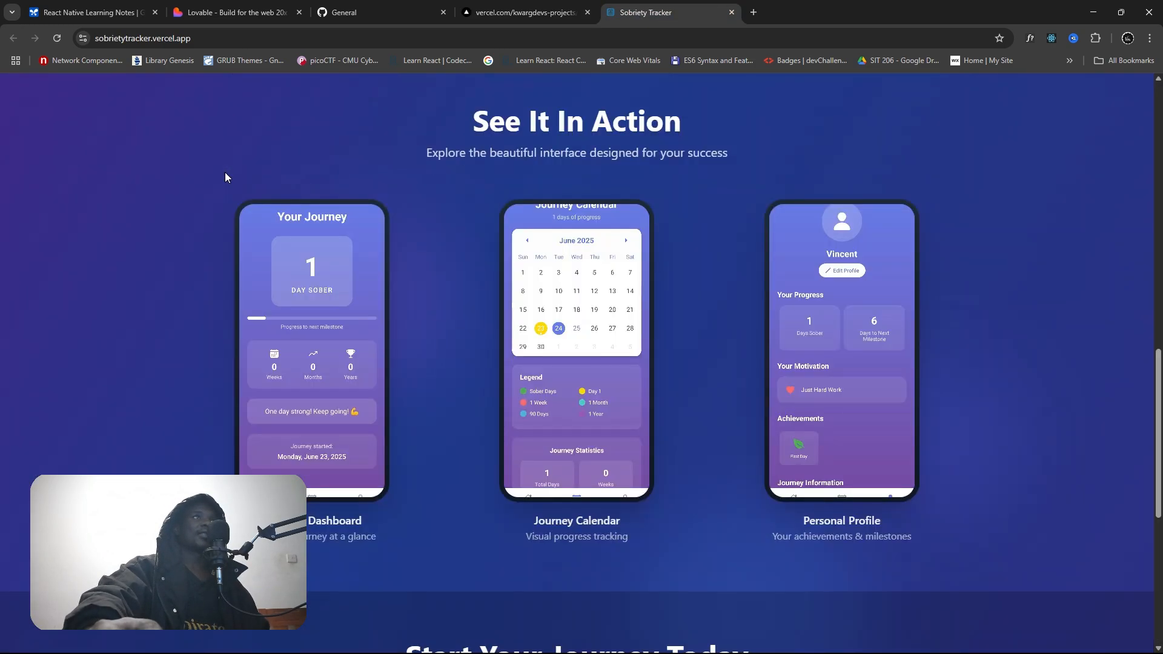
pyautogui.click(121, 43)
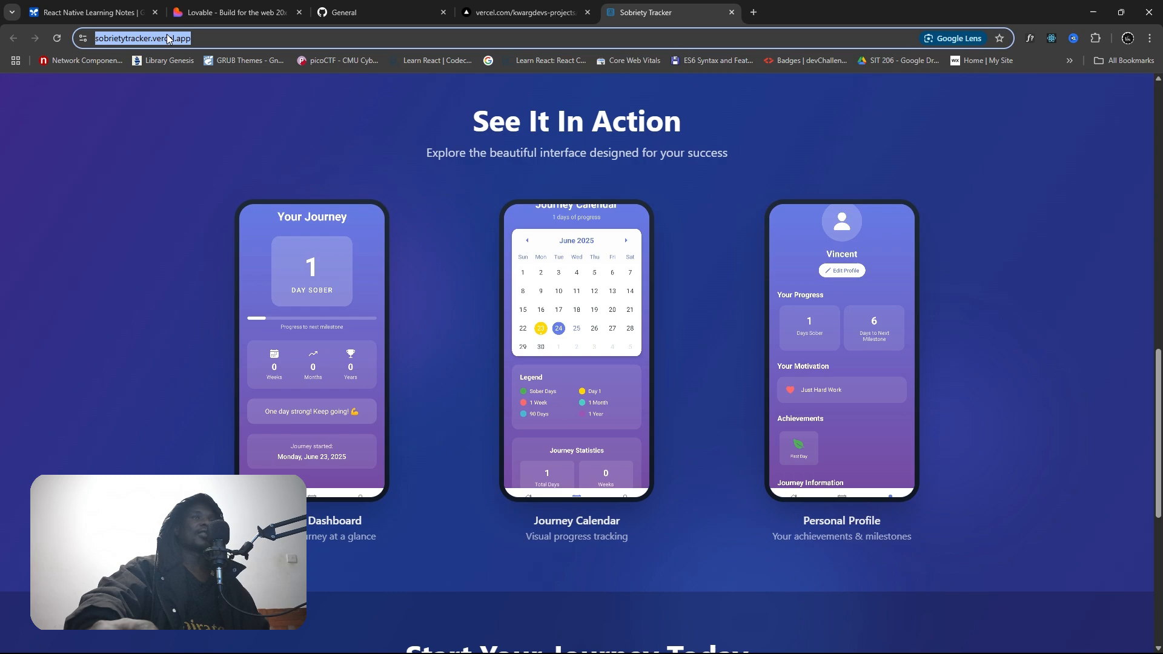
# - Return to the hero section of the live site and check the full deployed address sobrietytracker.vercel.app
pyautogui.click(468, 221)
pyautogui.scroll(10, 467, 221)
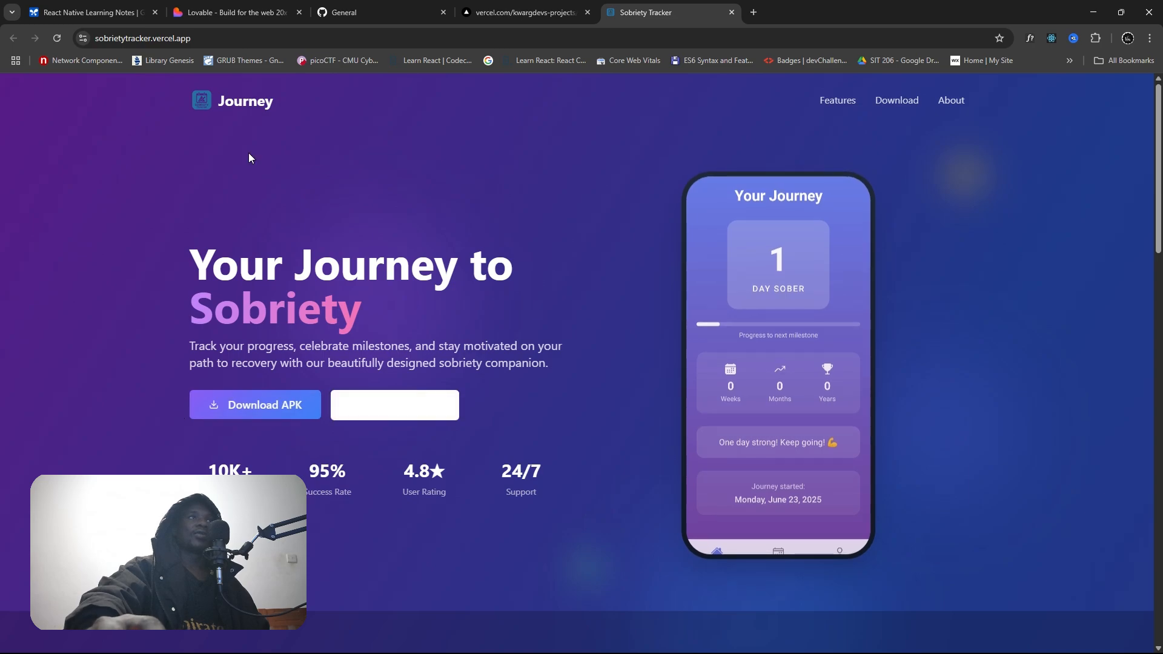
pyautogui.click(120, 41)
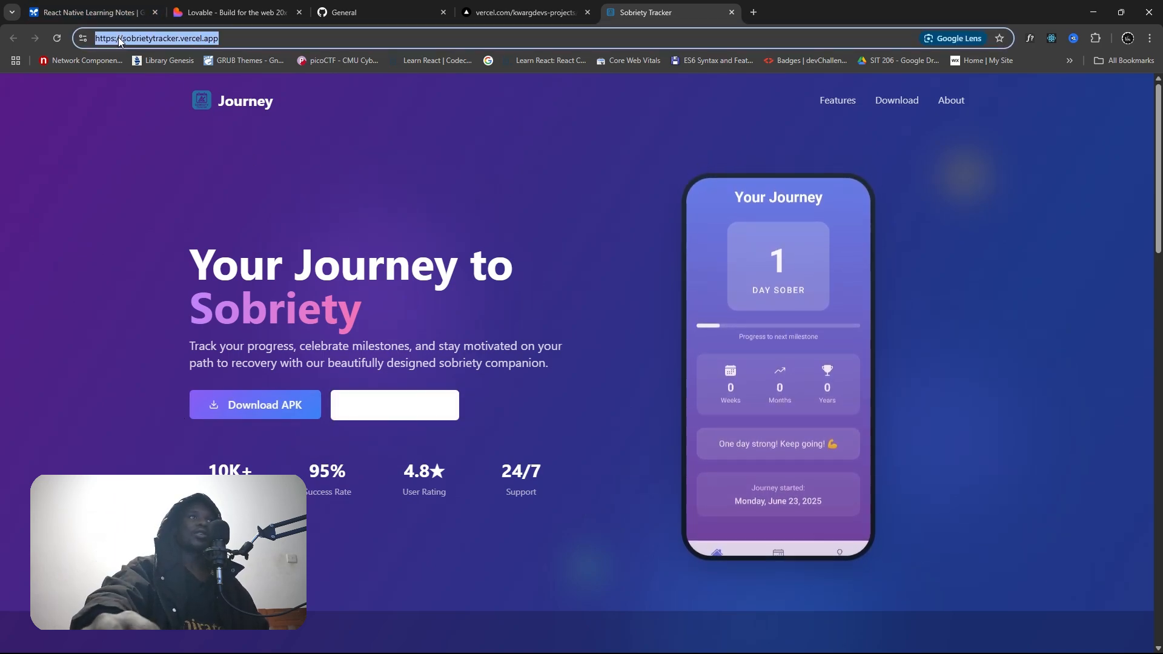
pyautogui.click(348, 149)
# - Review the deployed page's features, app screenshots and APK download sections through to the footer
pyautogui.scroll(-6, 385, 166)
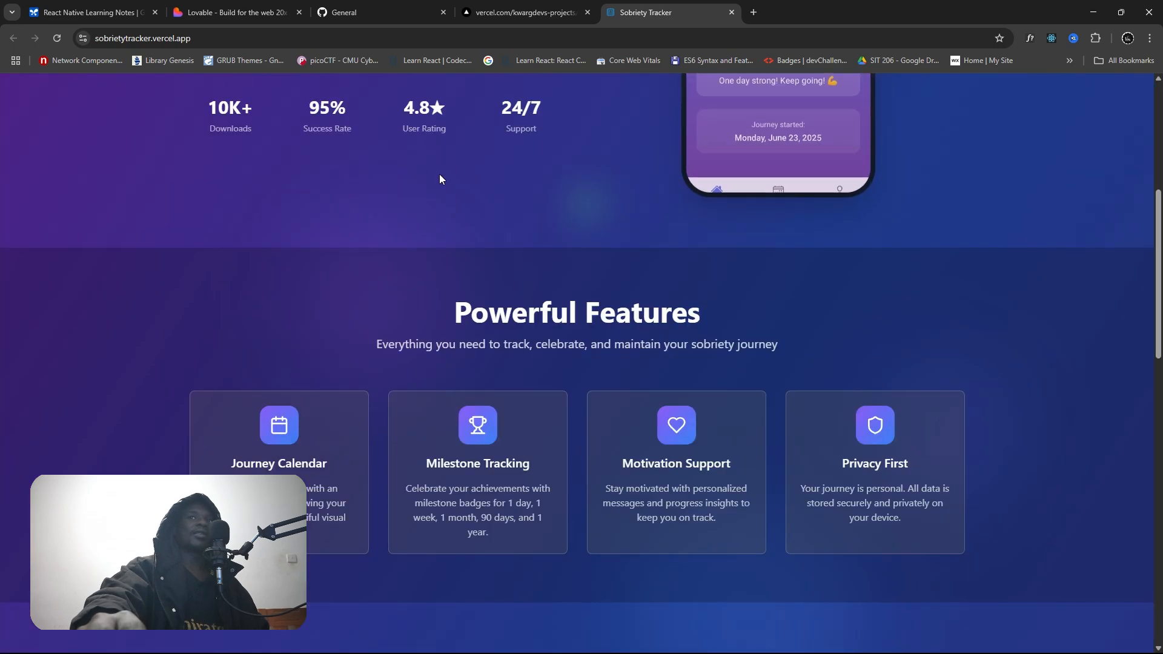
pyautogui.scroll(6, 489, 191)
pyautogui.scroll(-2, 490, 192)
pyautogui.scroll(-10, 491, 192)
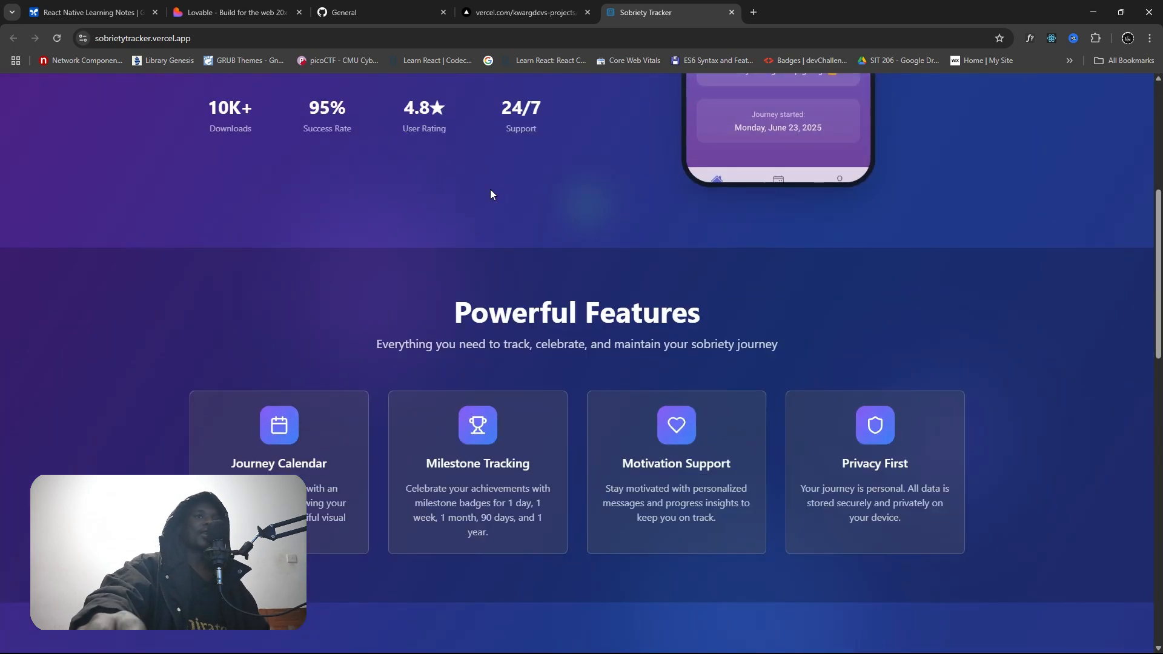
pyautogui.scroll(-6, 491, 185)
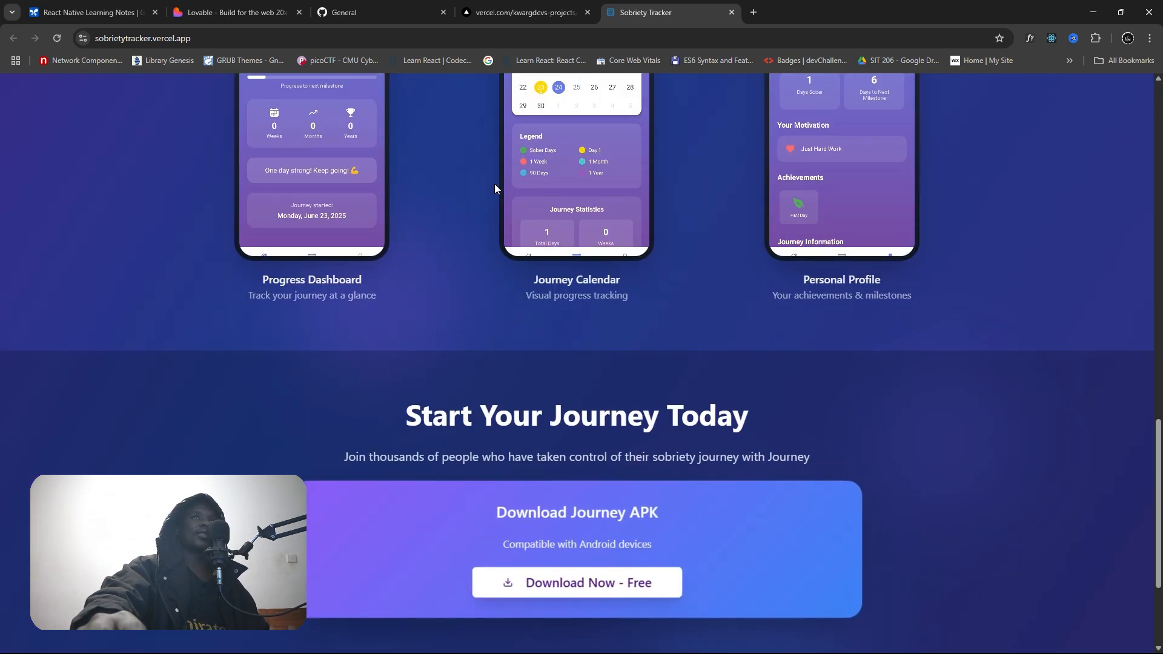
pyautogui.scroll(1, 494, 185)
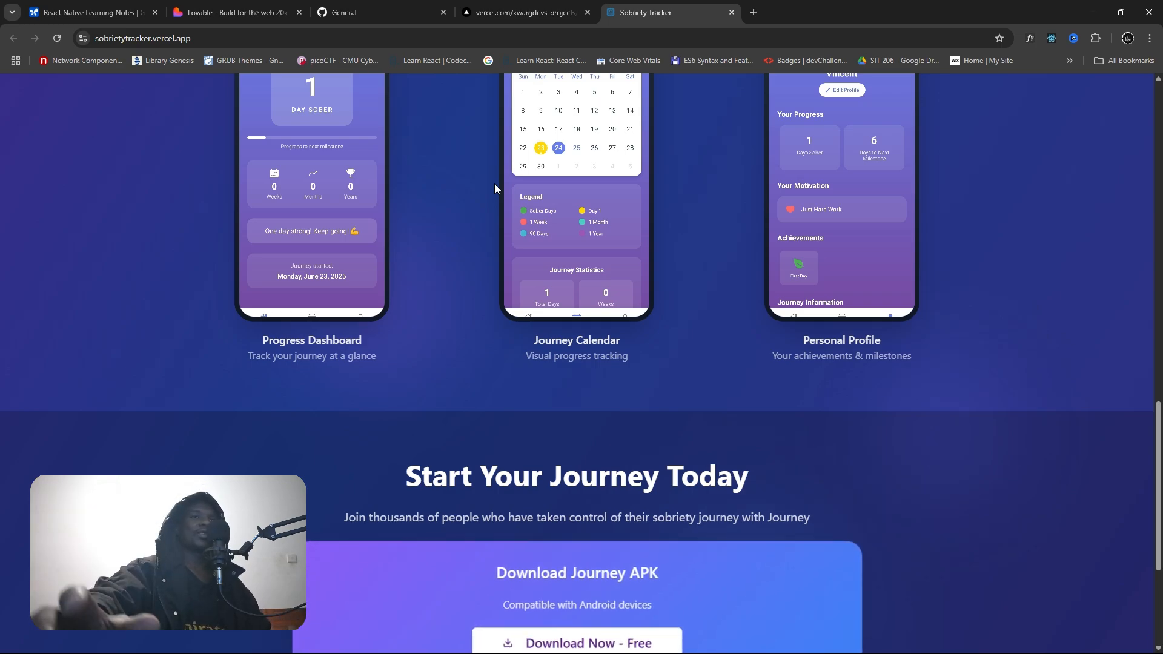
pyautogui.scroll(6, 494, 184)
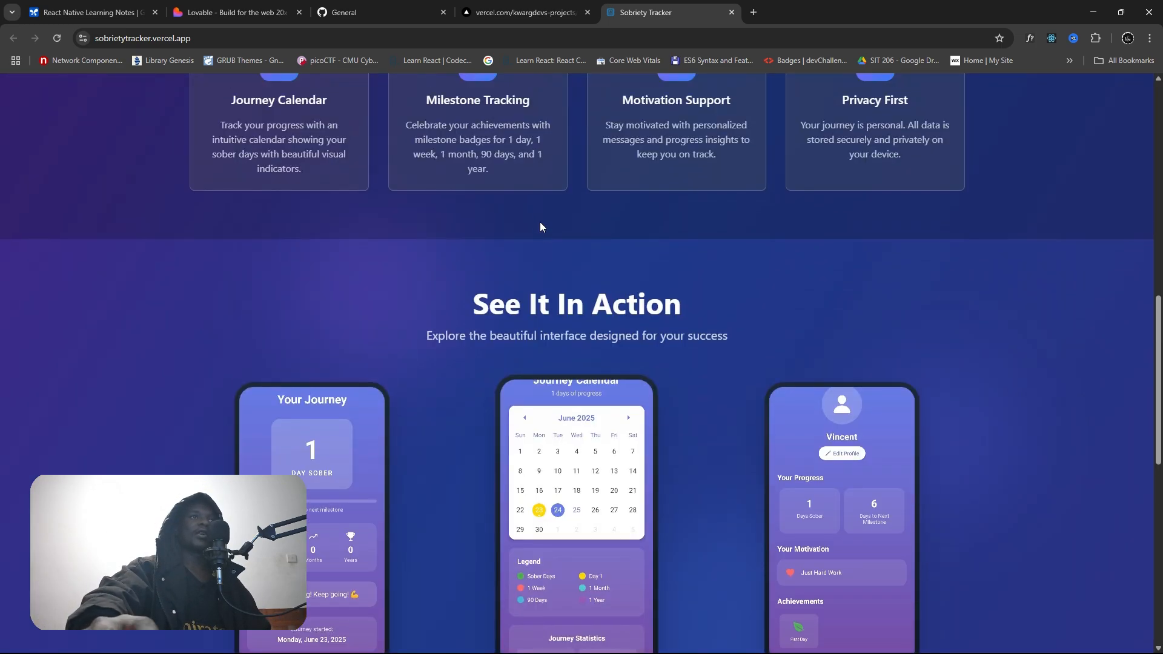
pyautogui.scroll(-4, 539, 222)
pyautogui.scroll(-6, 481, 272)
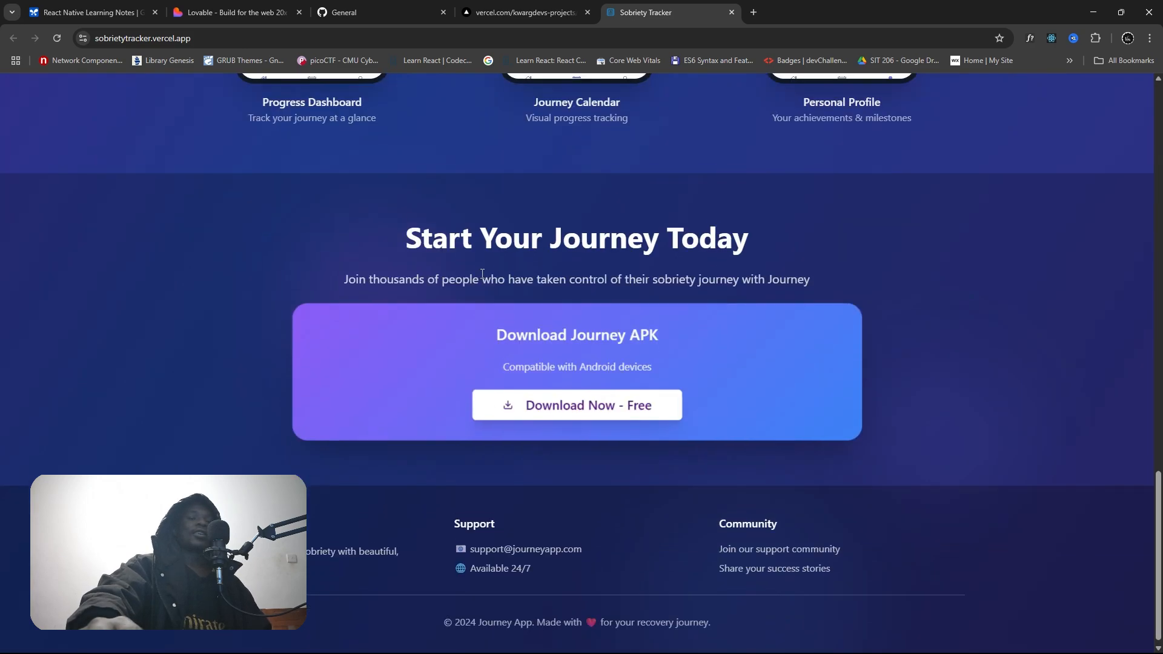